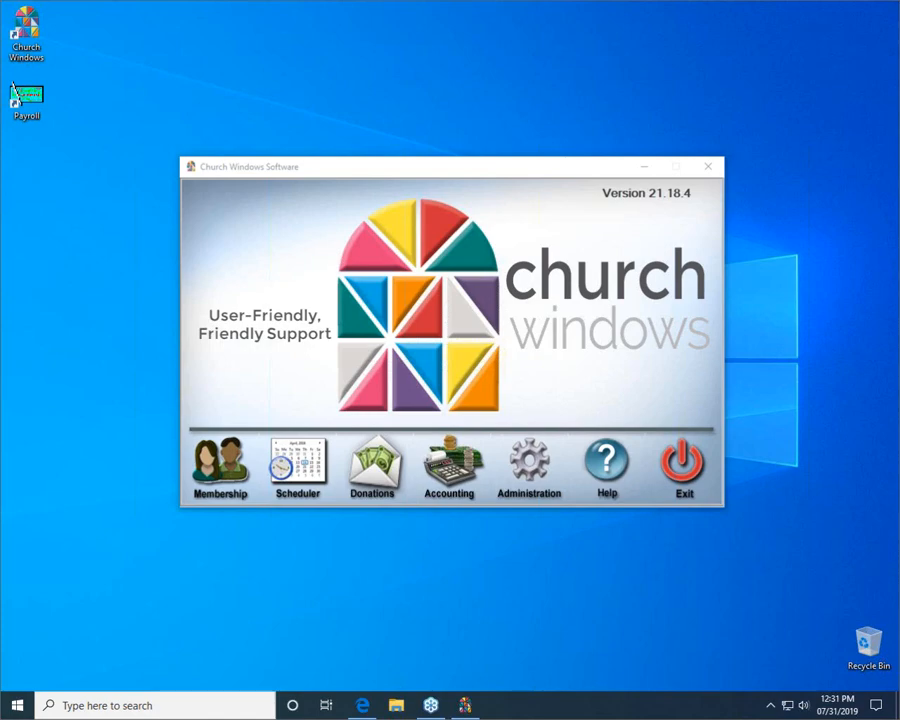
Step: Switch to the Edge browser and open the Training Workbooks page under Beginning on churchwindows.com to review the Membership workbooks
click(466, 706)
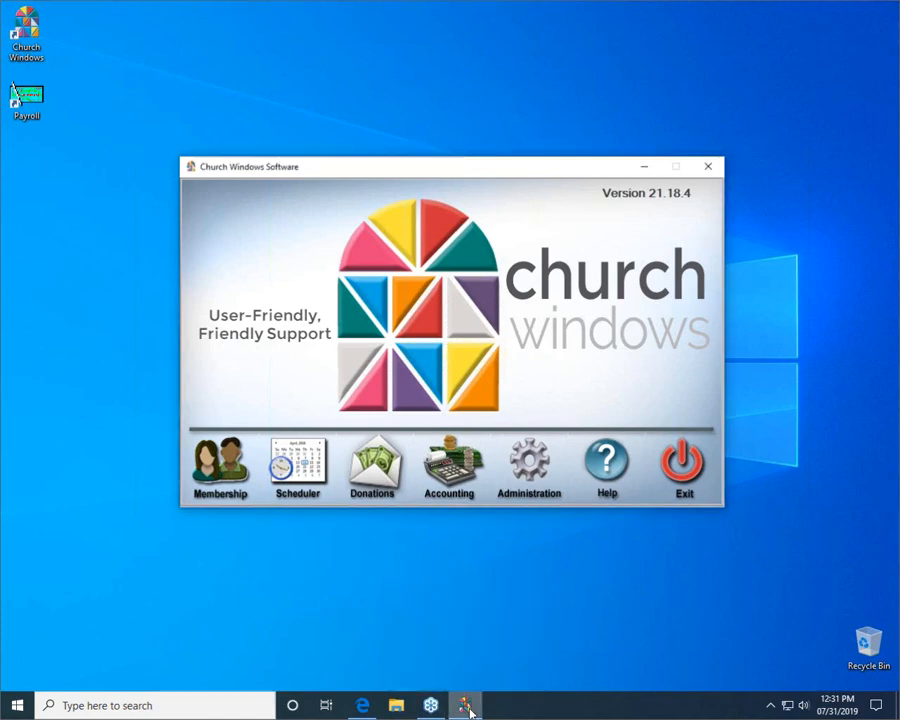
click(358, 706)
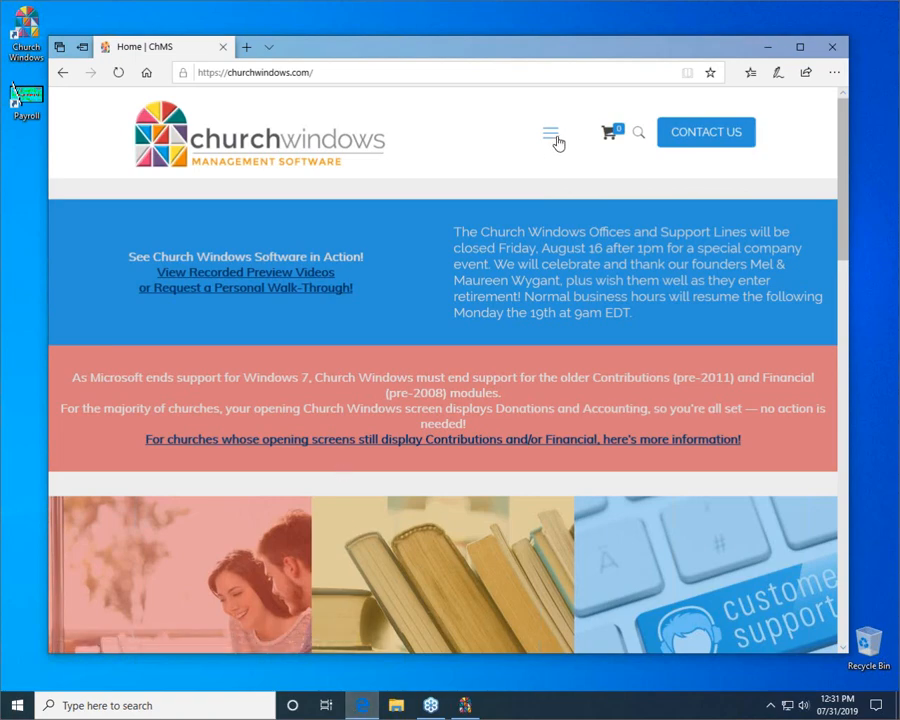
click(557, 141)
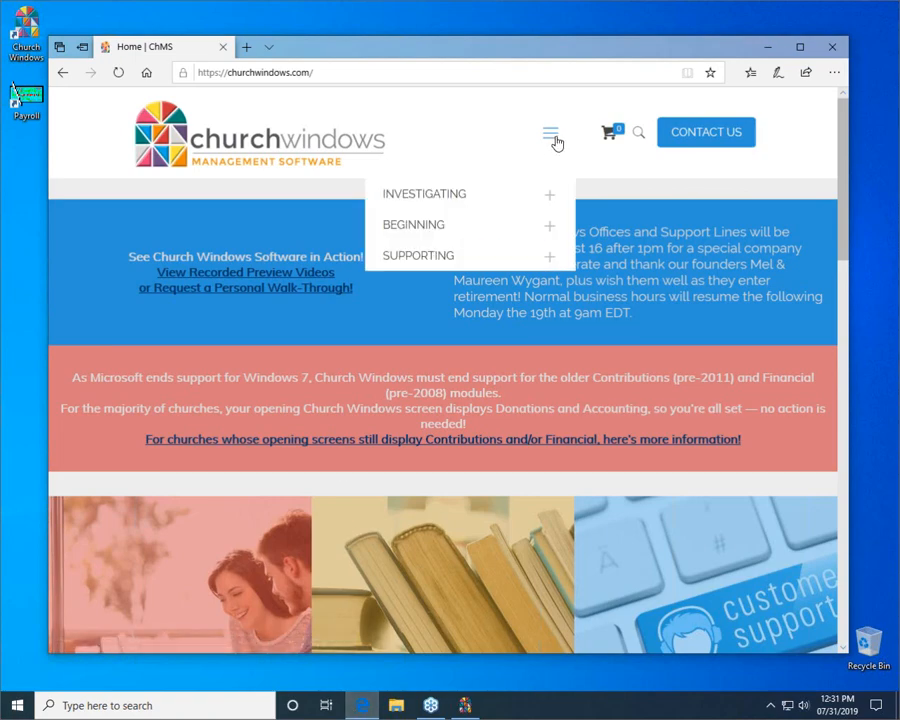
click(553, 231)
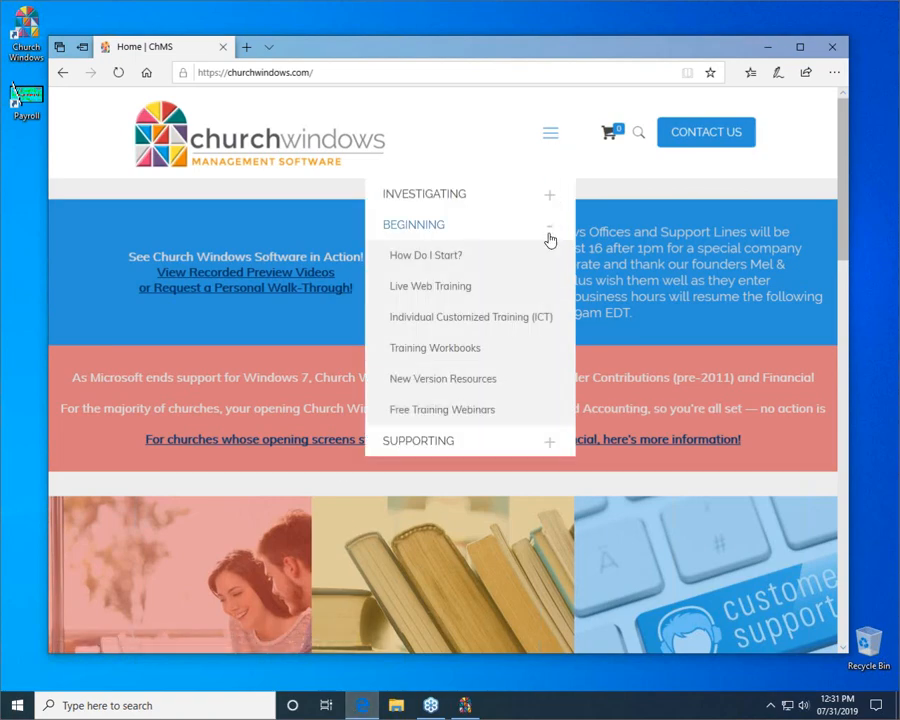
click(433, 350)
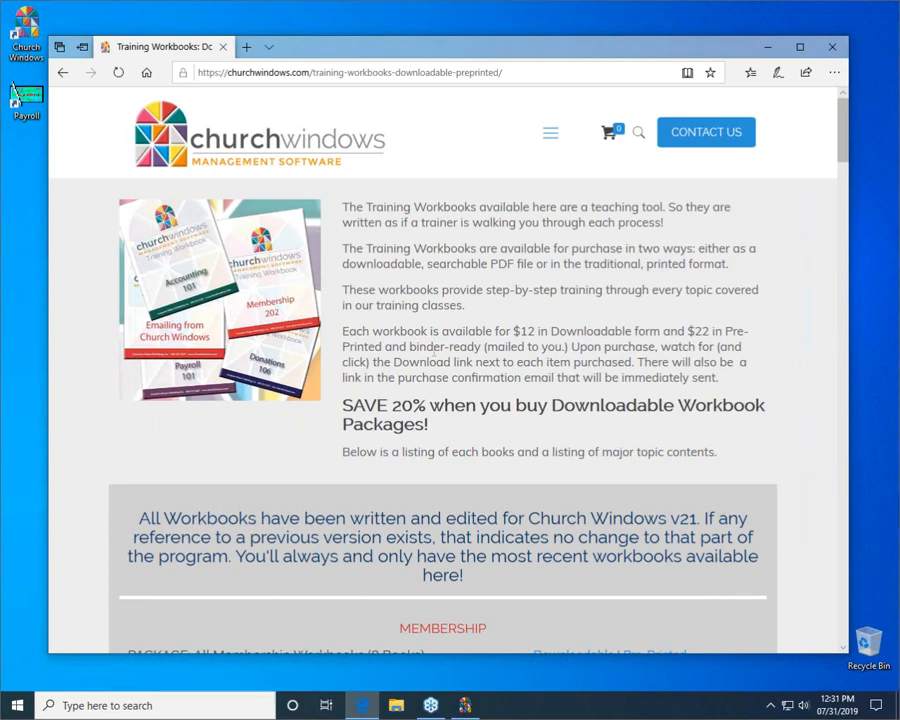
scroll(433, 355, down, 4)
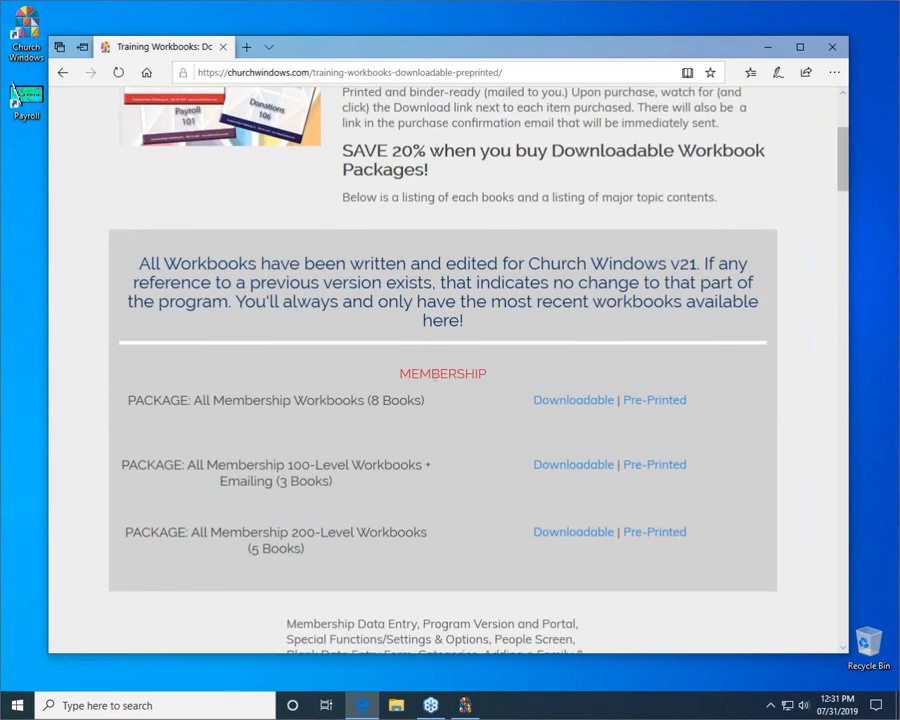
scroll(434, 380, down, 2)
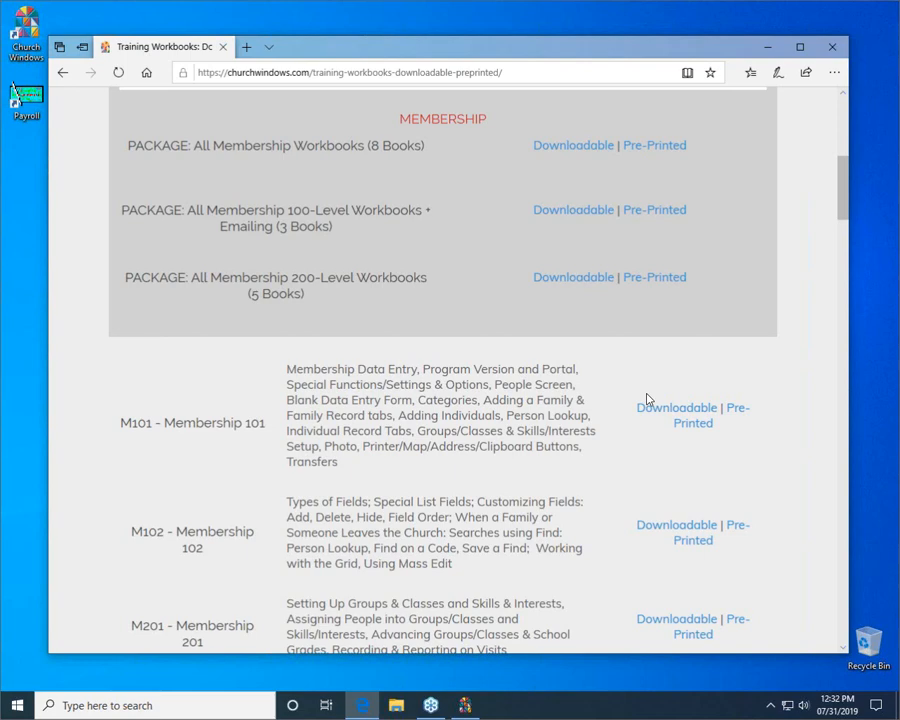
Step: Return to Church Windows and open the People screen of the Membership module
click(768, 48)
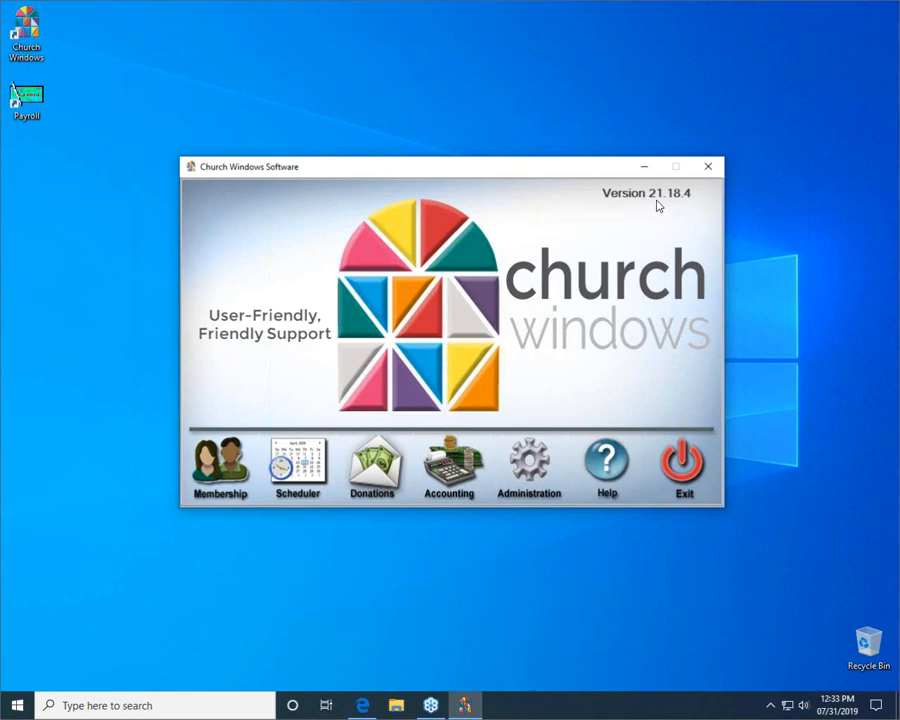
click(238, 466)
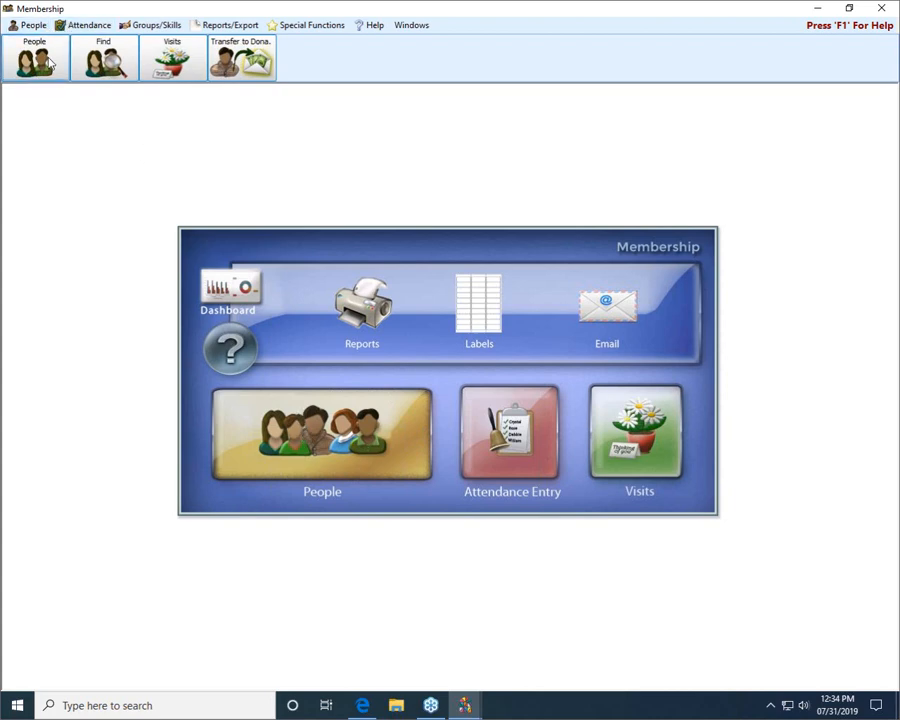
click(316, 449)
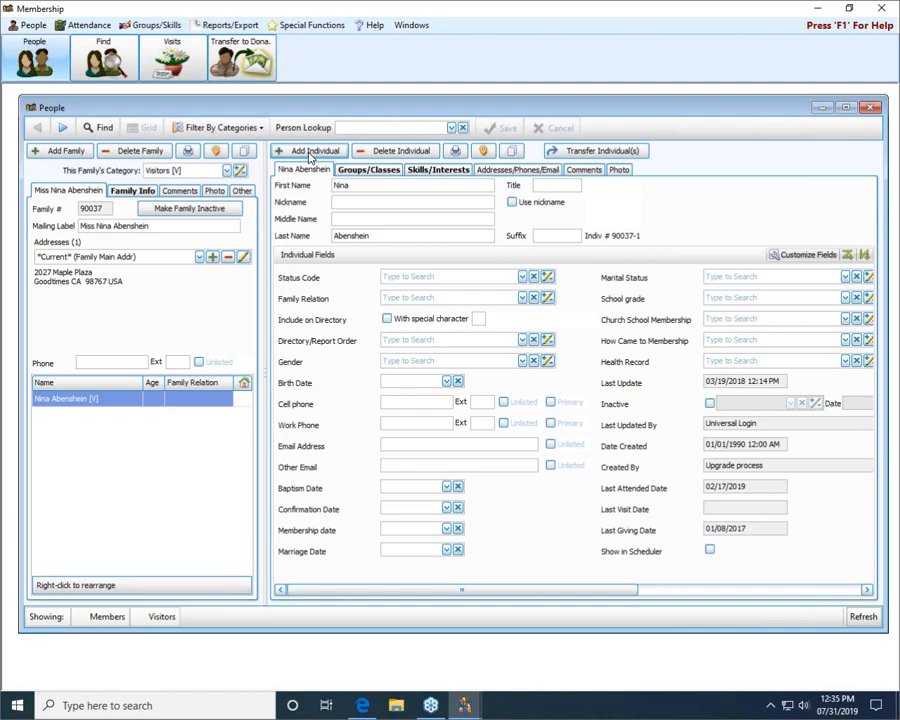
Step: Preview the Blank Data Entry form with the [Template] Basic Blank Data Entry layout and close the preview
click(218, 30)
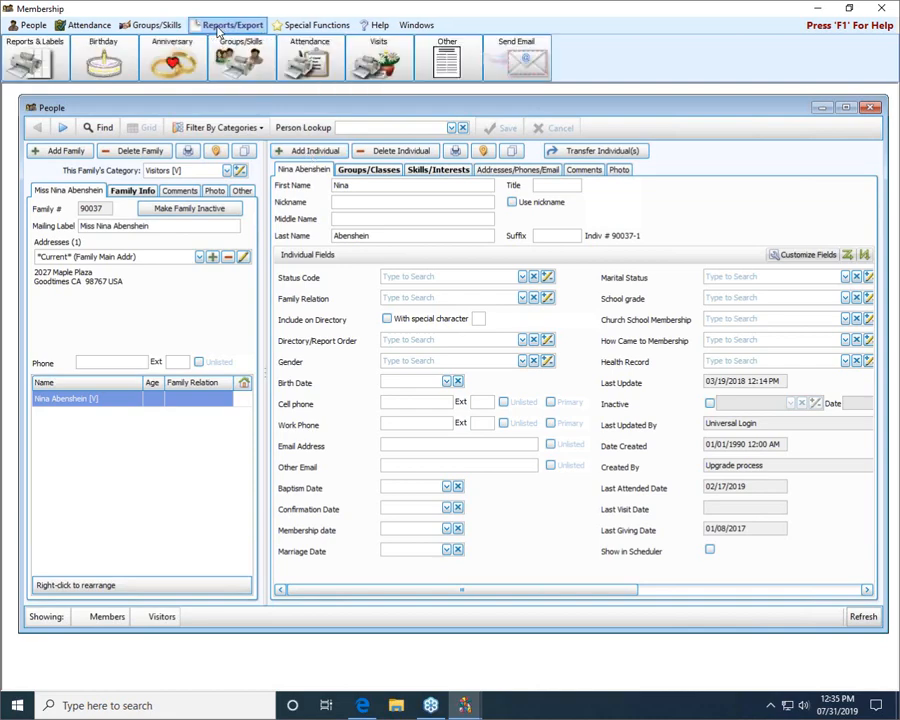
click(464, 73)
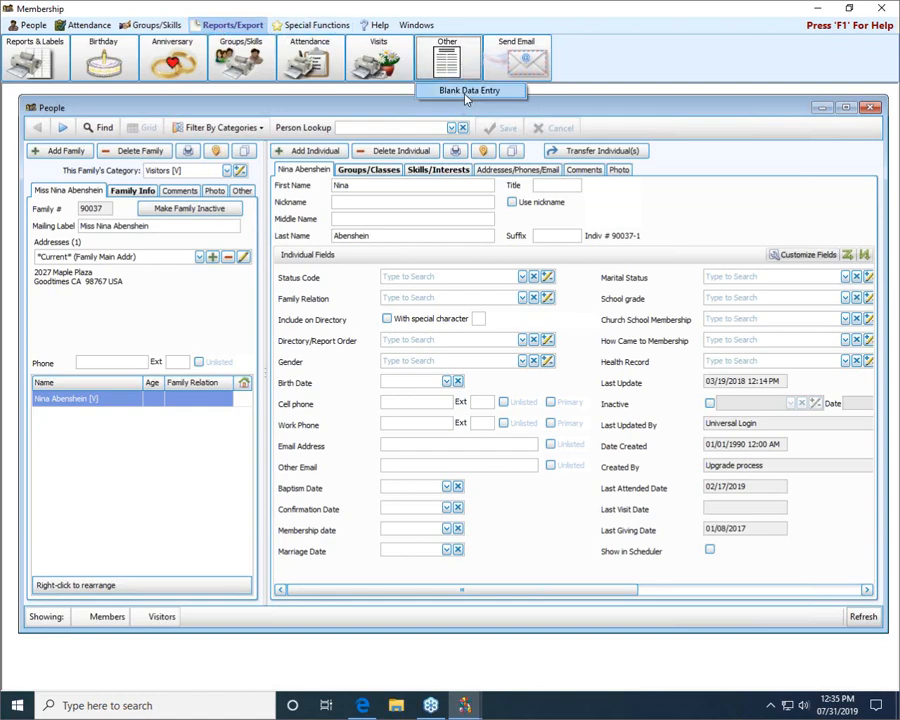
click(466, 91)
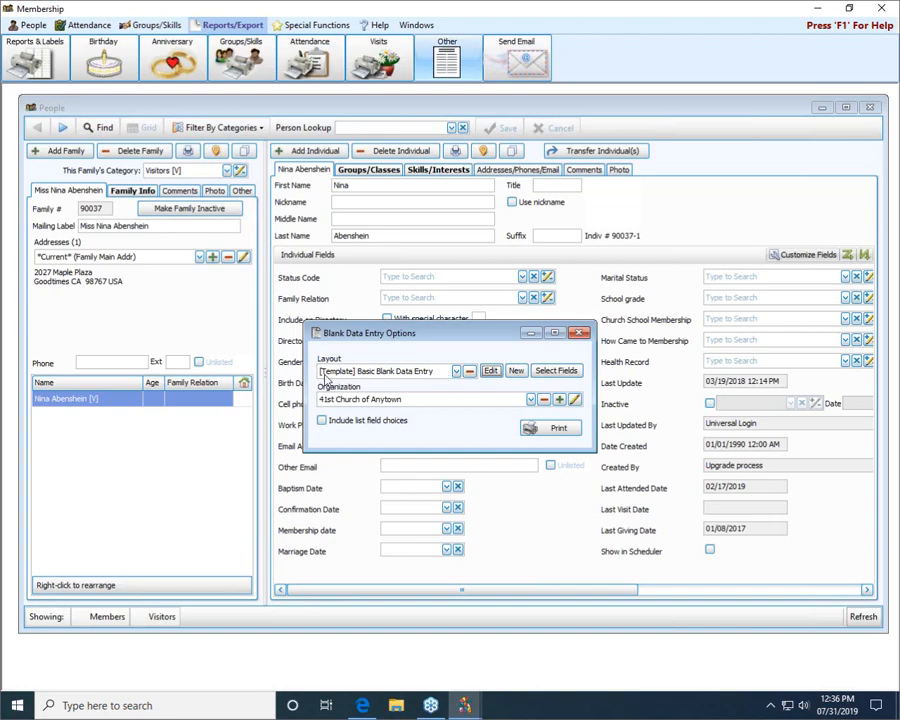
click(573, 432)
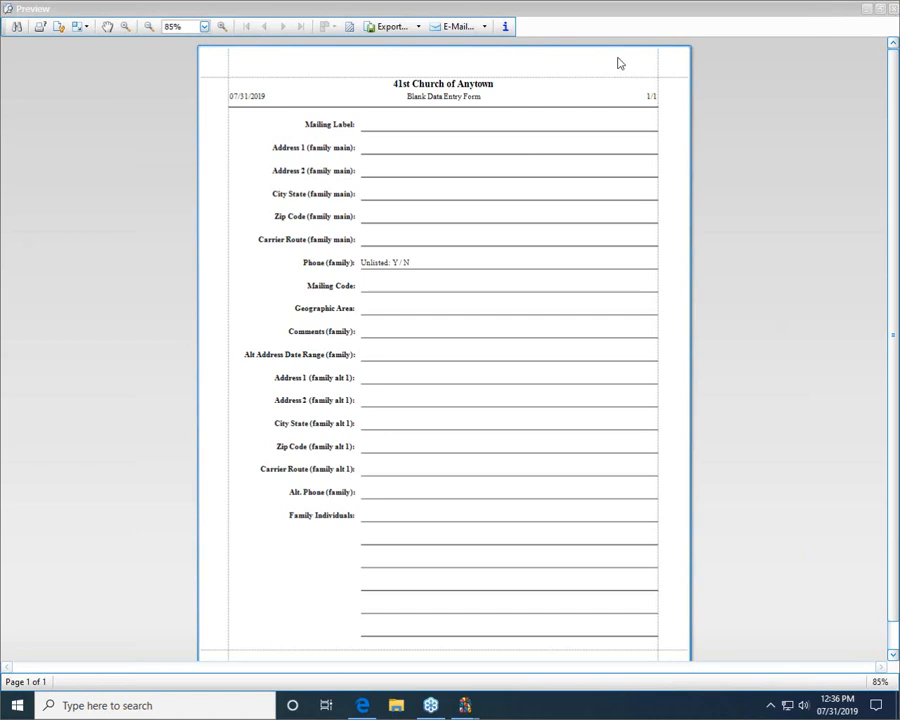
click(893, 8)
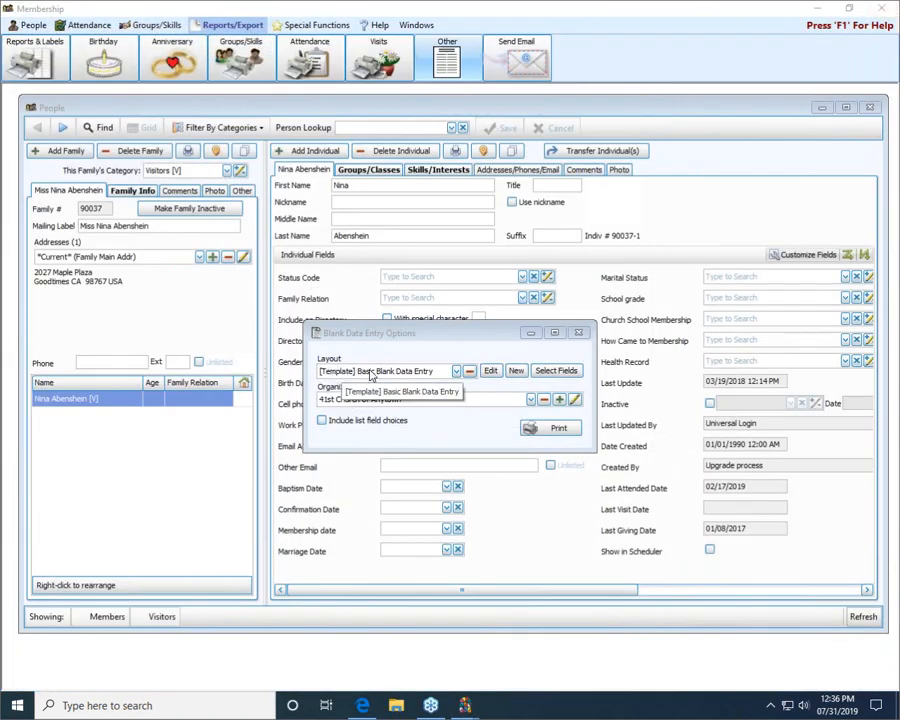
Step: Create a new portrait, Letter-size blank data entry layout named "Adjusted Family Form"
click(516, 371)
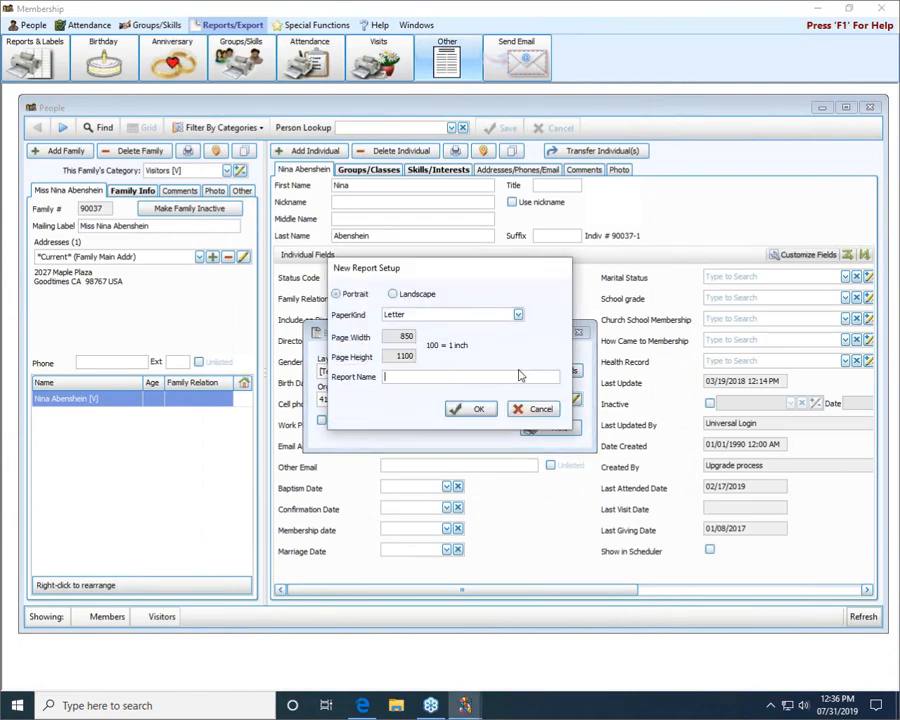
text(Adjusted Family Form)
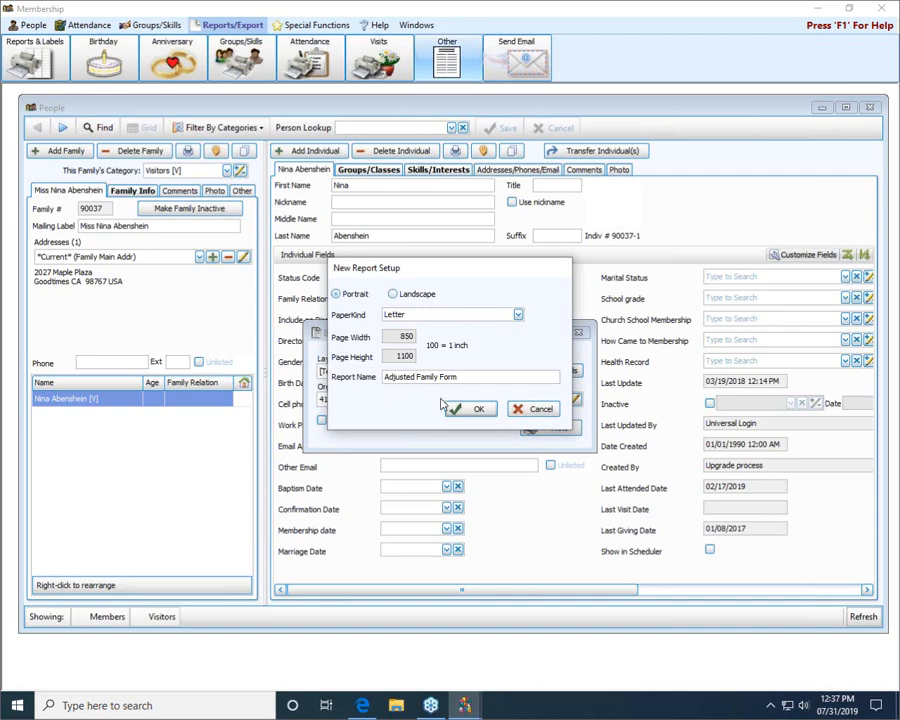
click(476, 408)
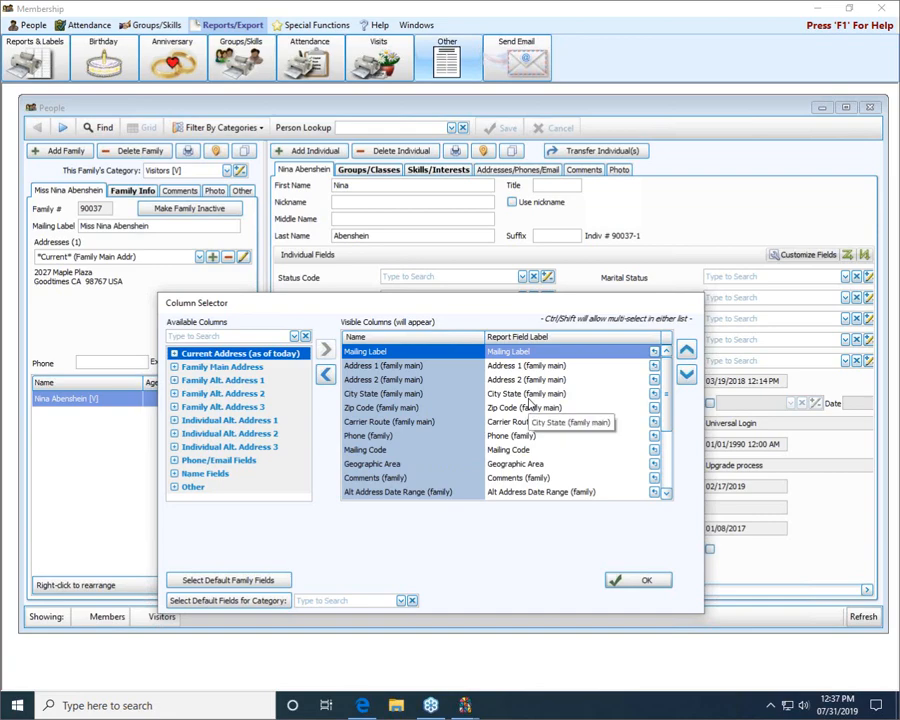
Step: Add the Birth Date and Marriage Date fields from the Other group to the form's visible columns and accept the selection
click(174, 488)
scroll(305, 400, down, 1)
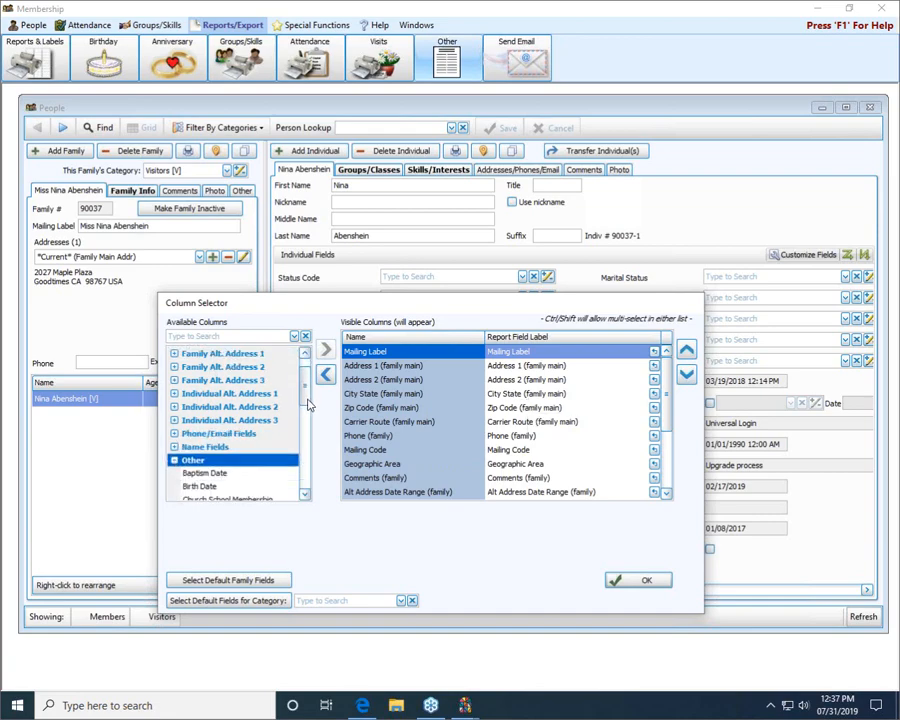
scroll(310, 404, down, 4)
click(207, 380)
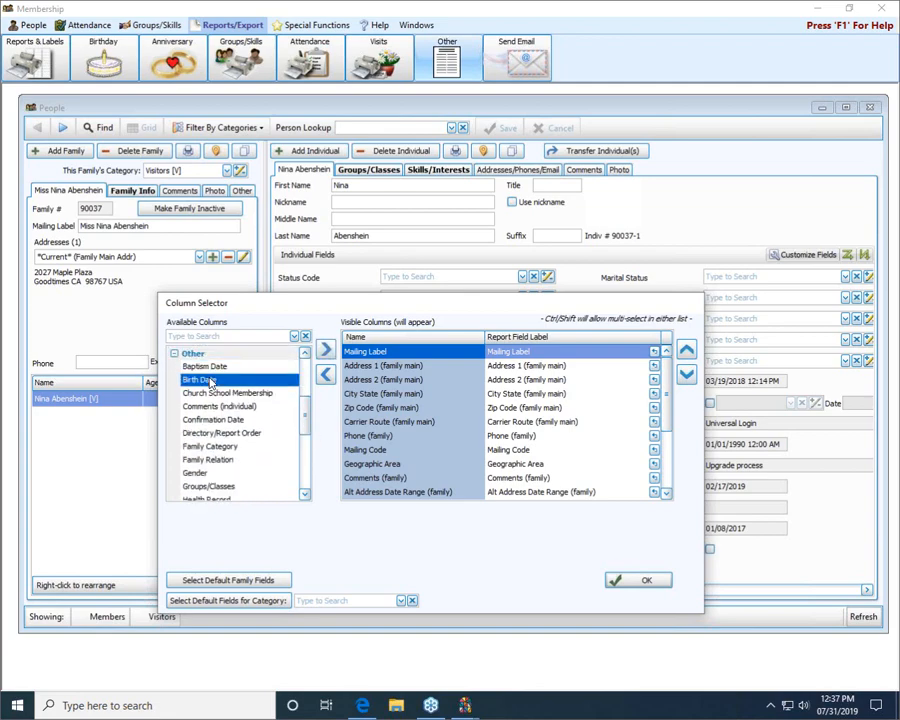
double_click(210, 380)
scroll(212, 440, down, 4)
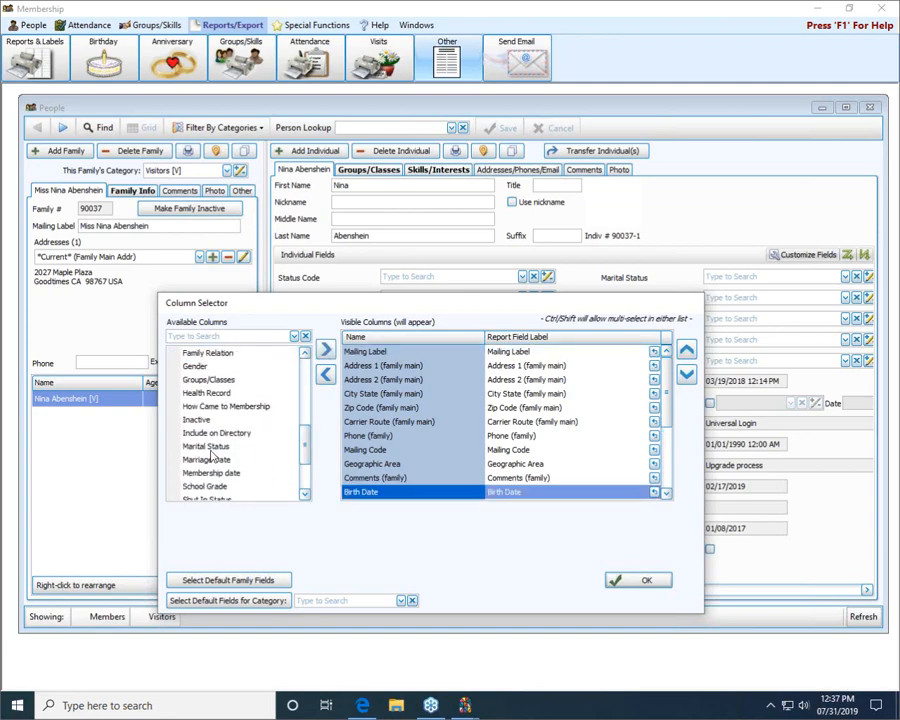
double_click(213, 460)
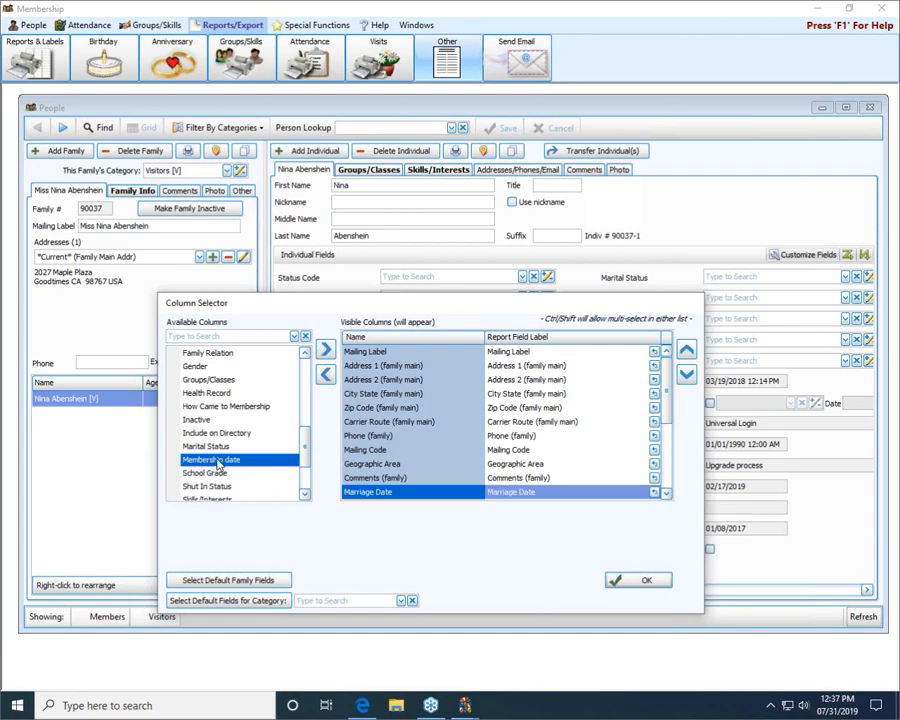
click(219, 447)
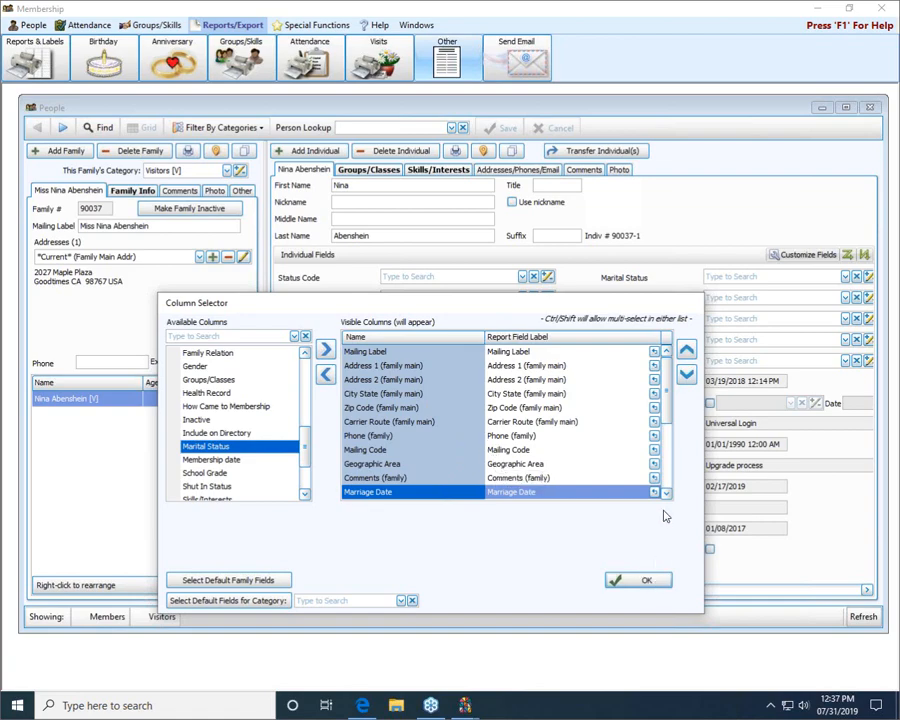
click(645, 581)
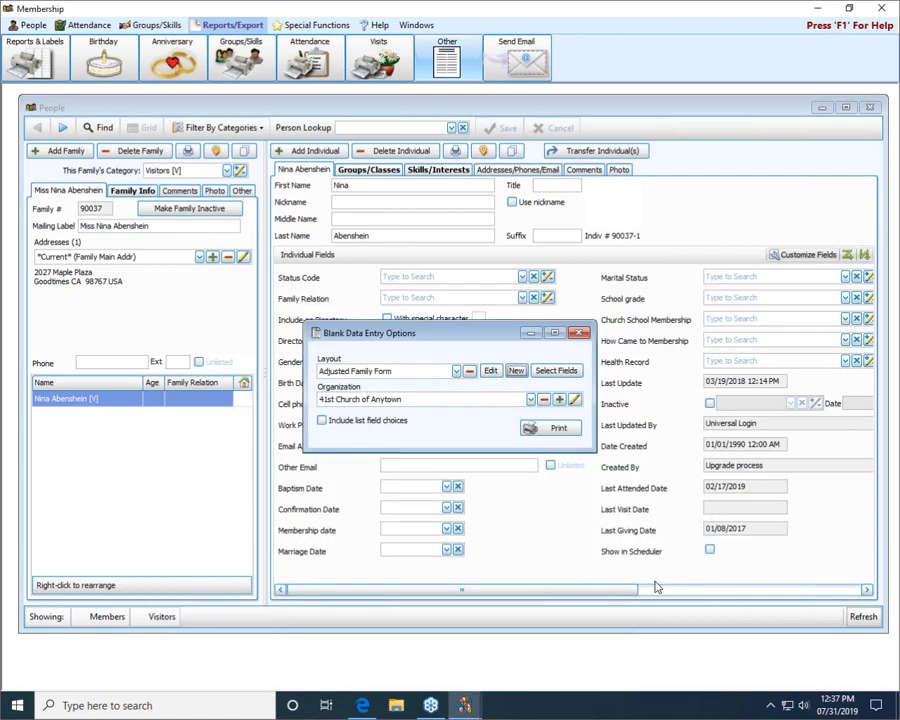
Step: Preview the blank data entry form with the Adjusted Family Form layout, and close the preview and the form options
click(456, 371)
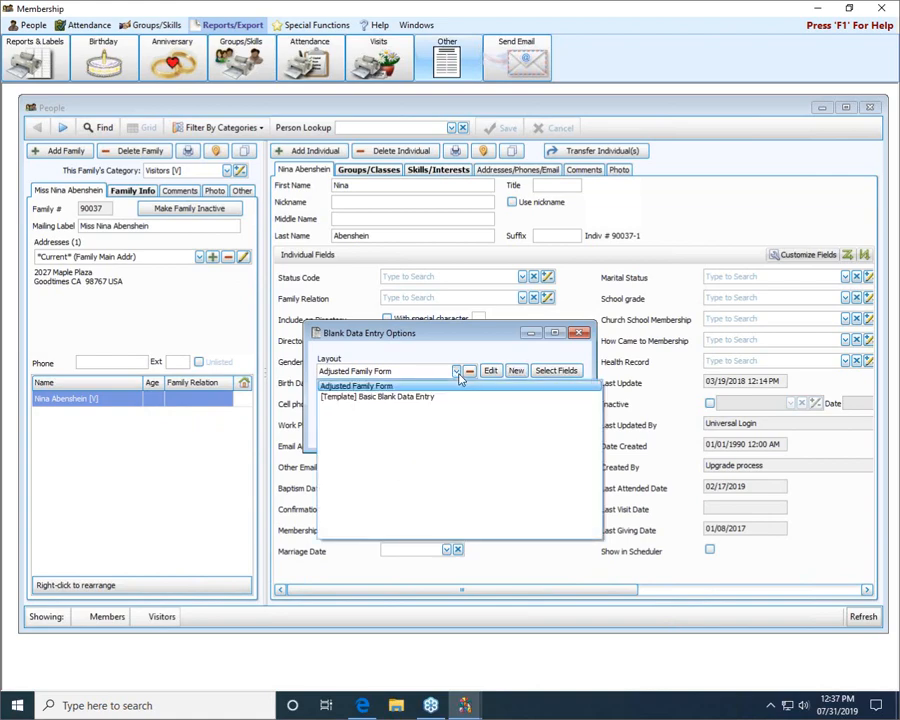
click(372, 386)
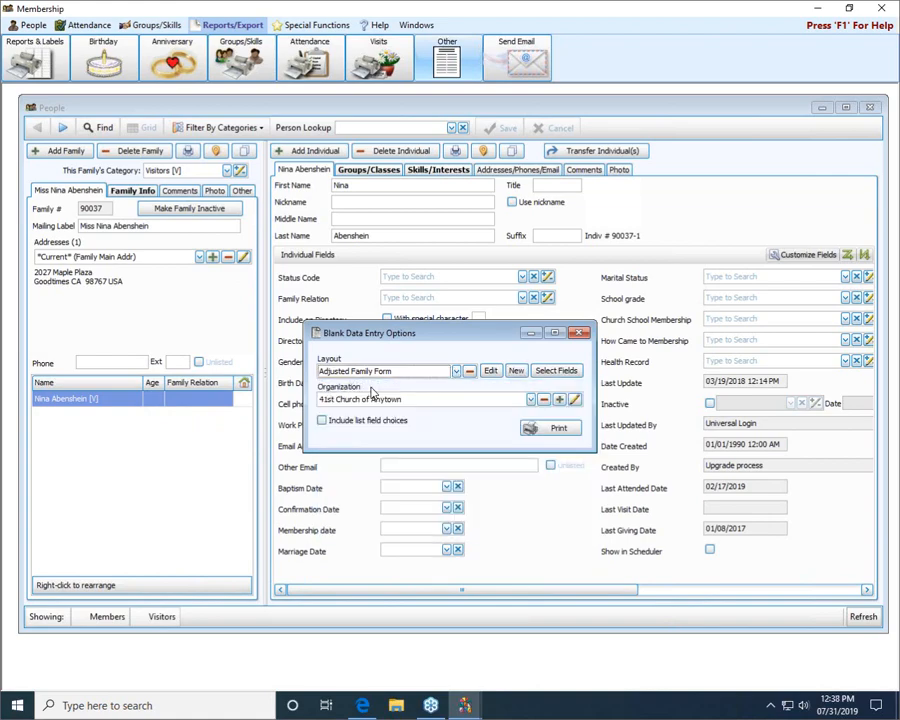
click(540, 428)
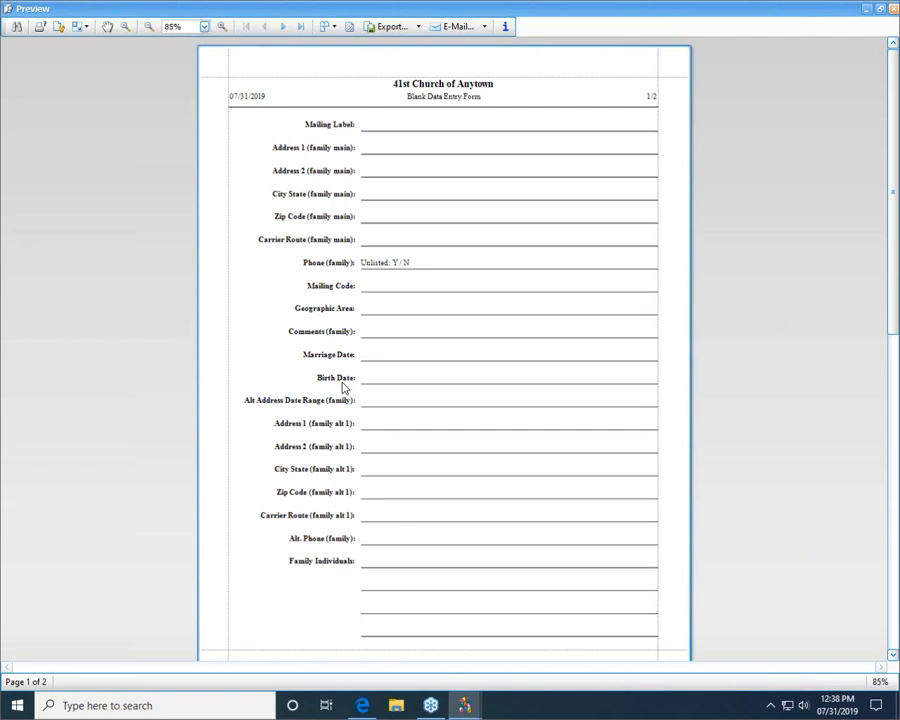
click(893, 10)
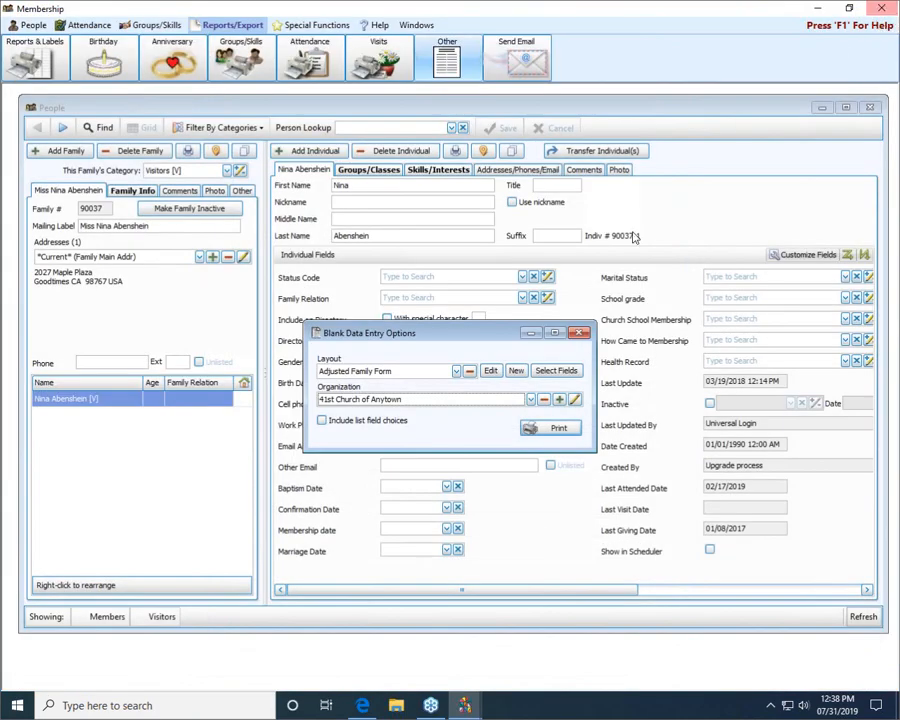
click(580, 335)
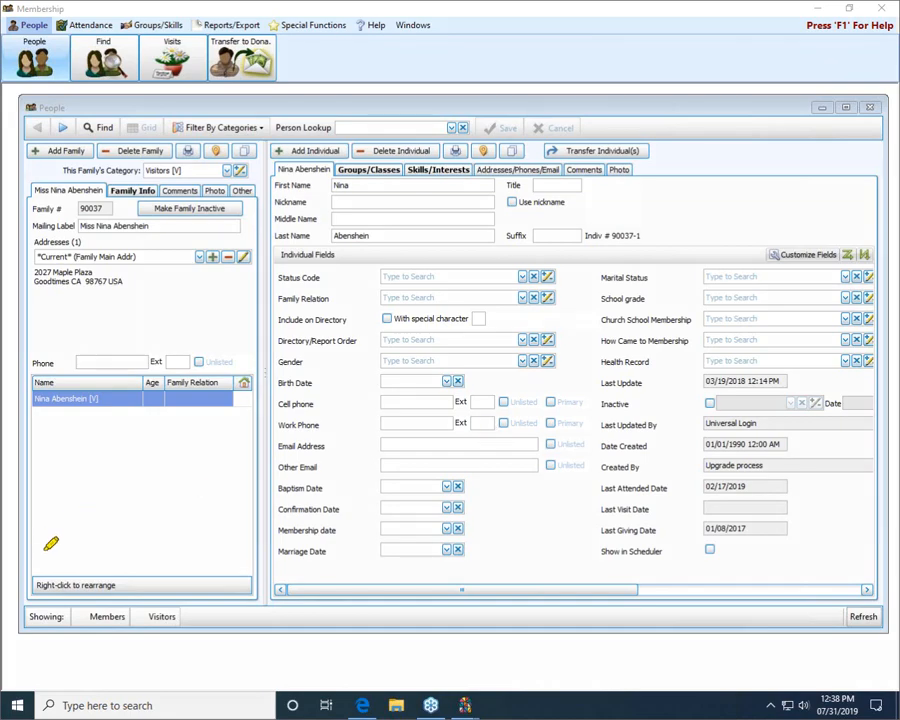
Step: Browse forward through the family records and back again, checking which category each family belongs to
drag(24, 618, 174, 615)
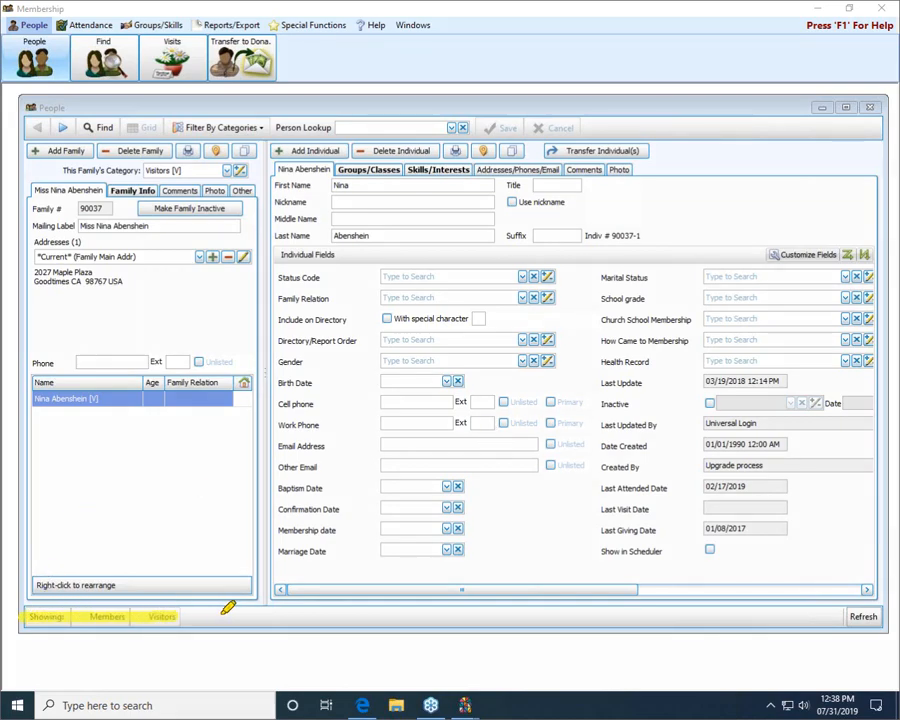
click(63, 129)
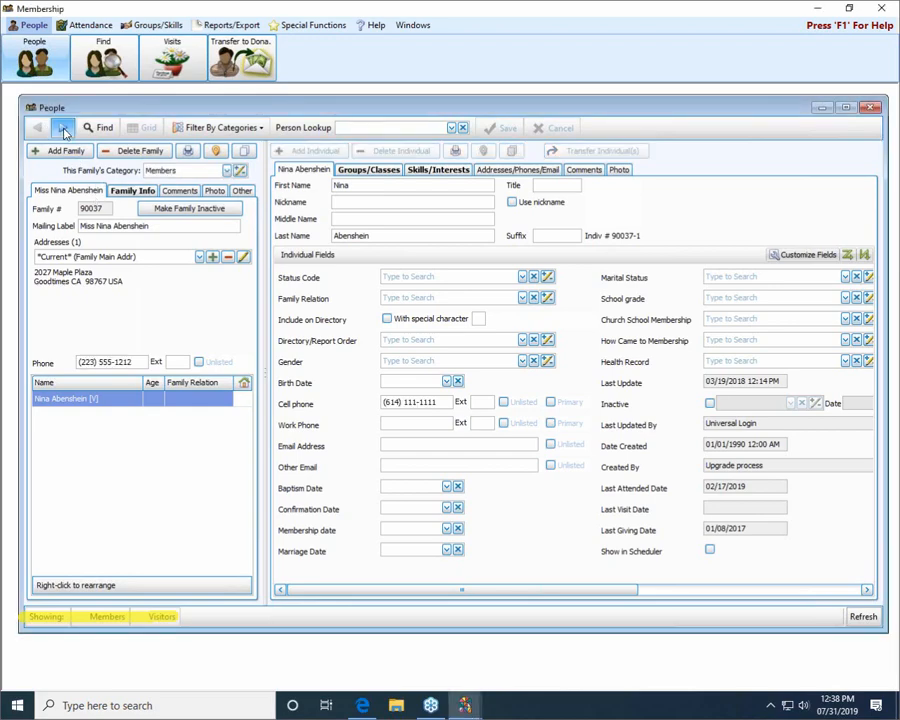
click(63, 129)
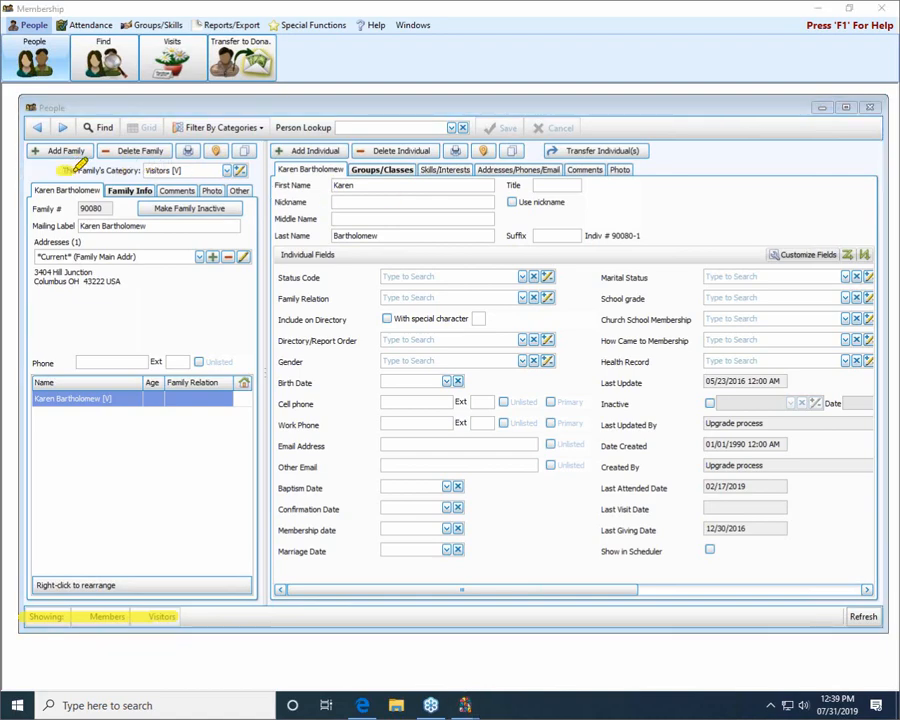
drag(62, 170, 182, 170)
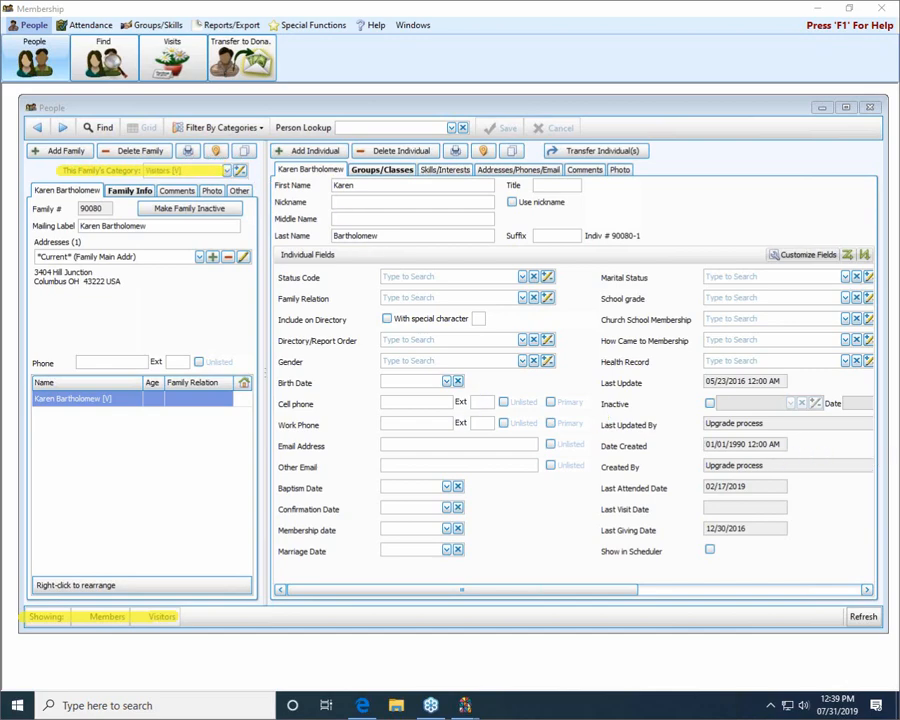
click(63, 128)
click(63, 128)
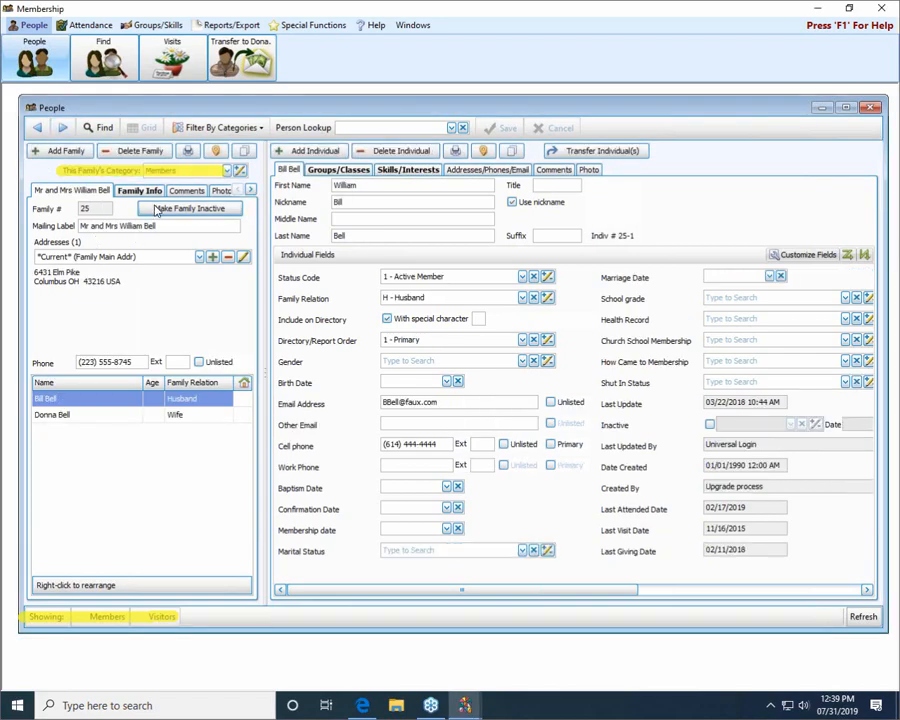
click(38, 129)
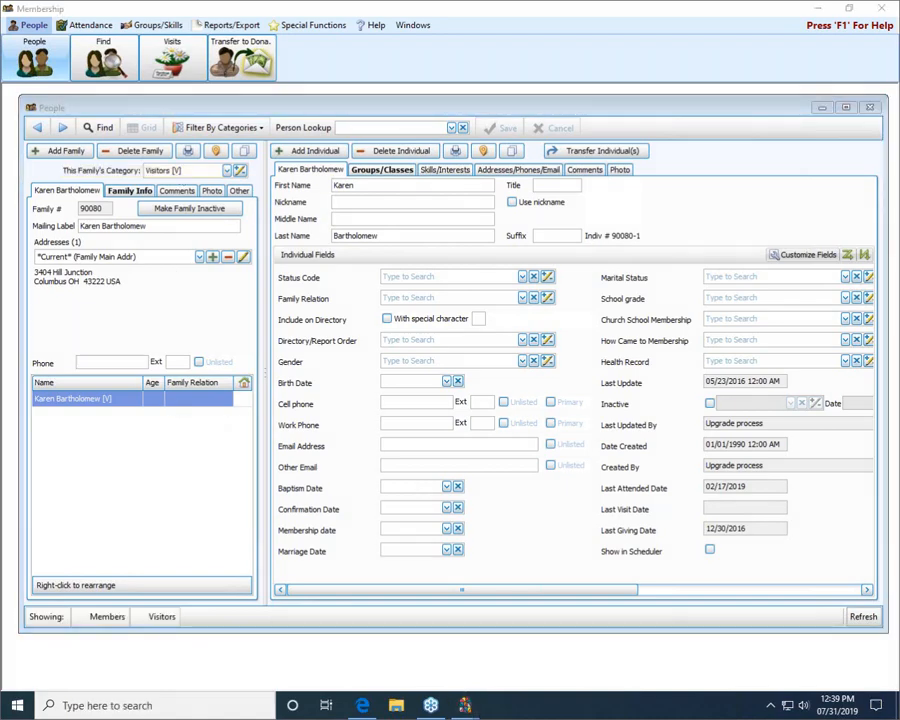
Step: Filter the people records to the Members category only and browse forward through several of the member families
click(211, 129)
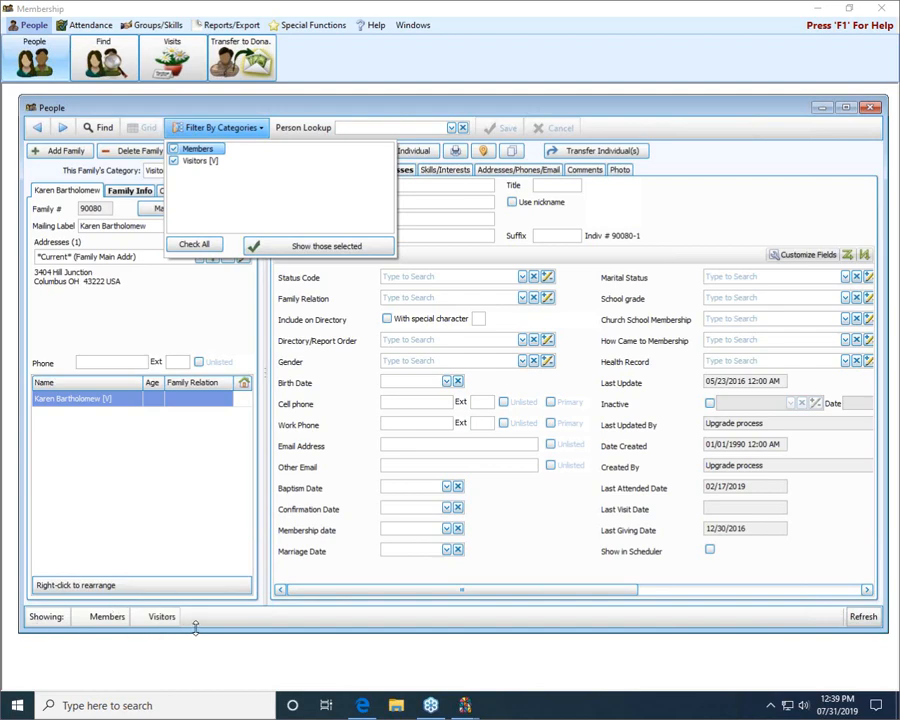
click(328, 247)
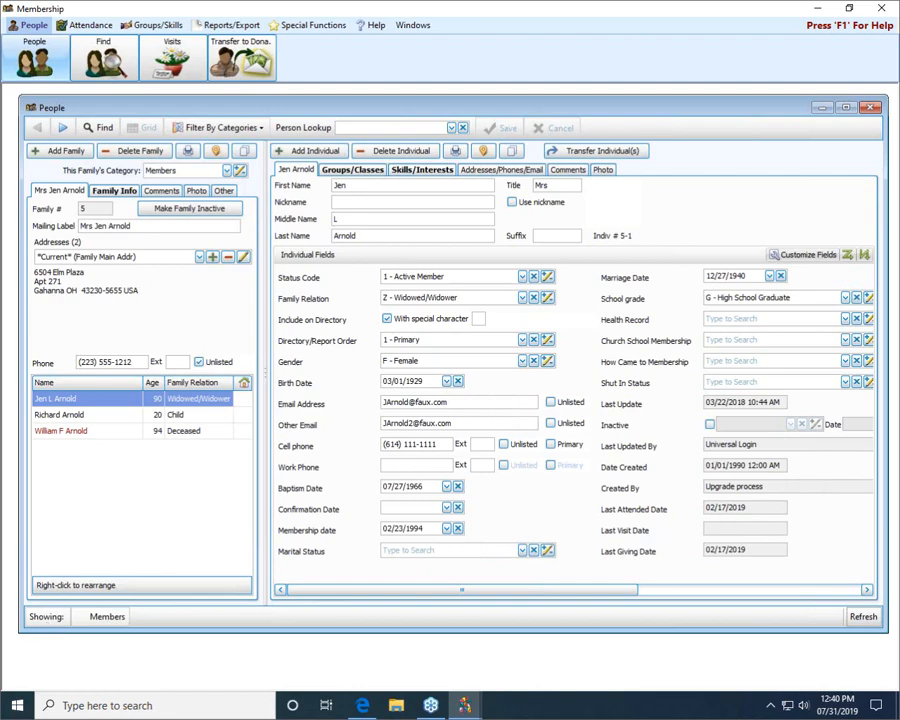
click(63, 129)
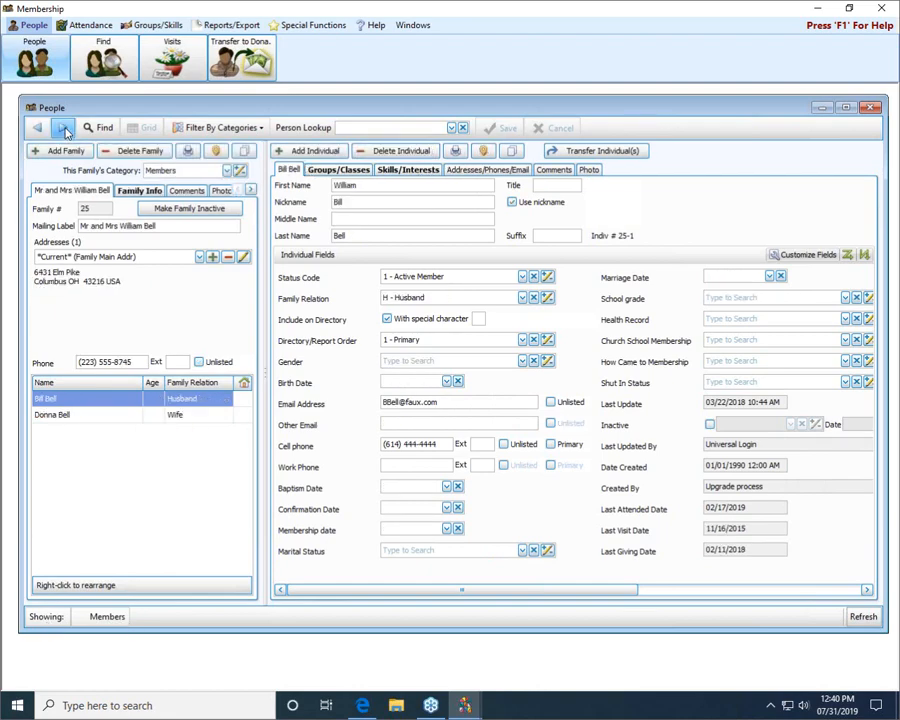
click(63, 129)
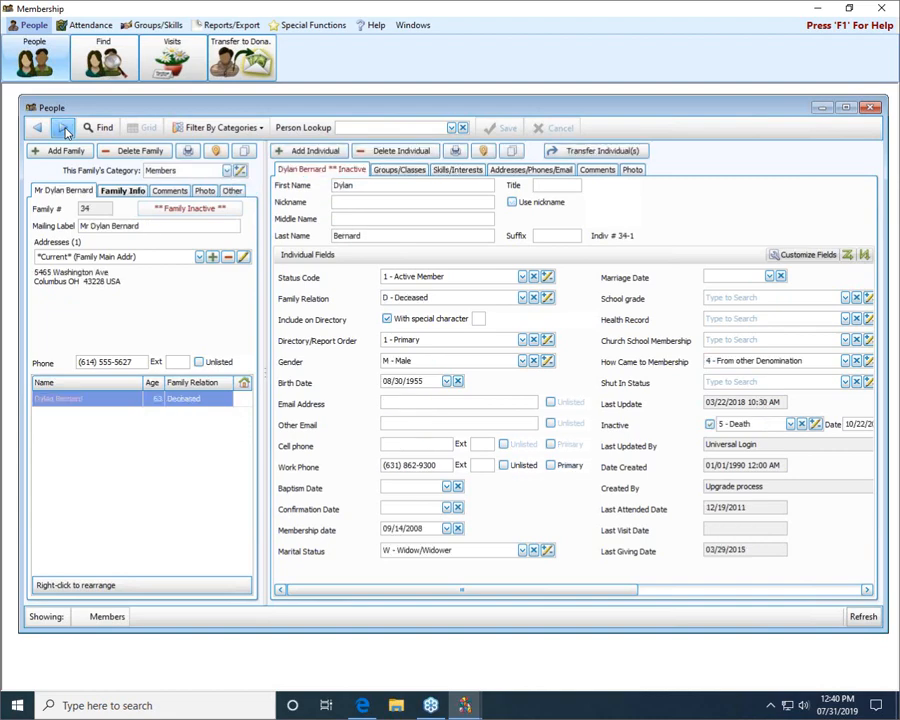
click(63, 129)
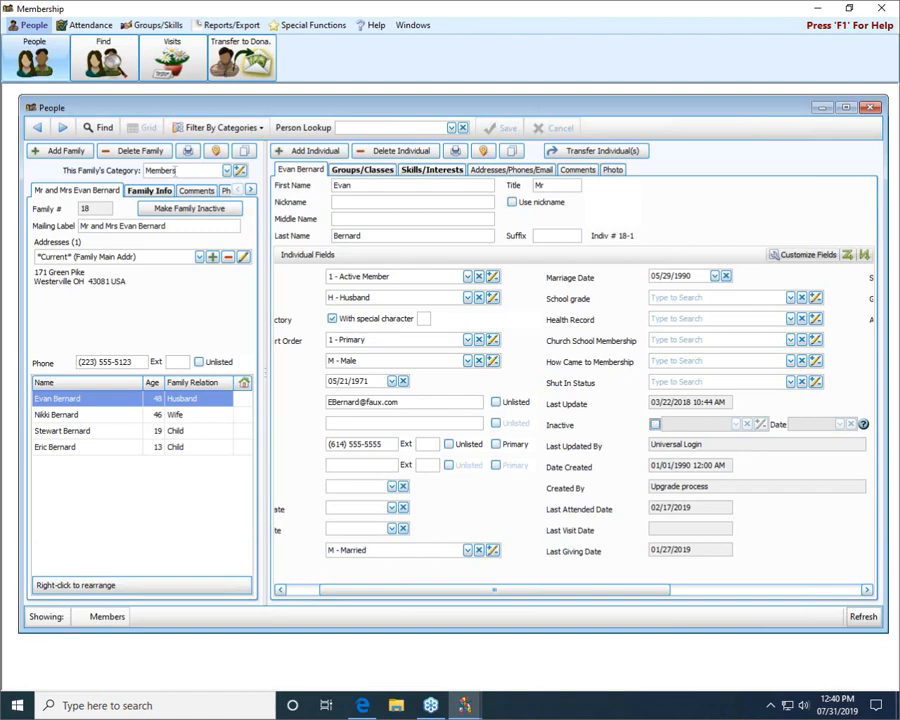
click(63, 128)
click(63, 128)
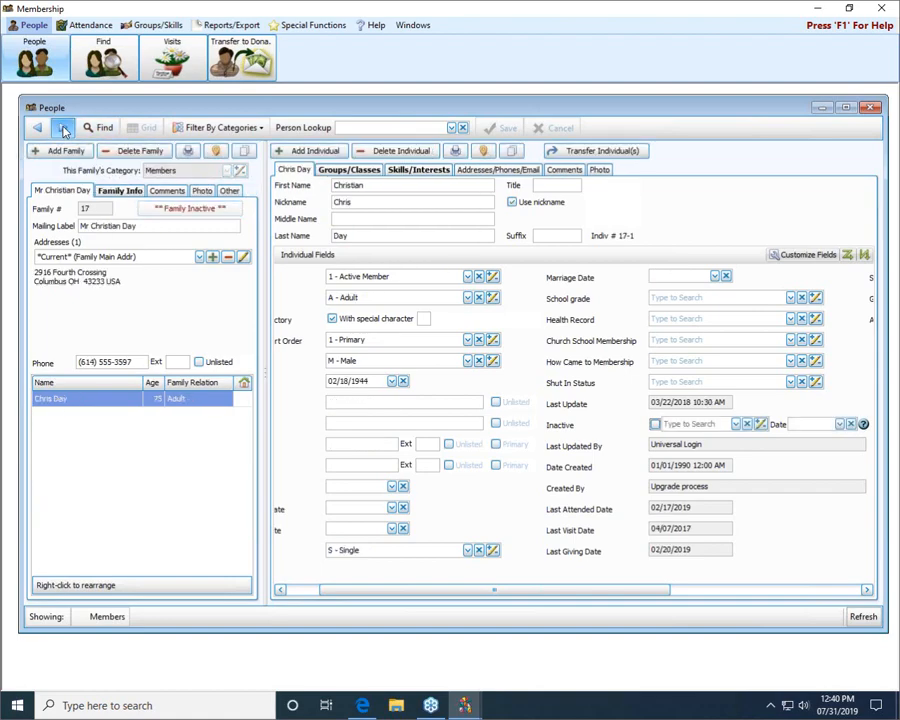
Step: Reset the category filter to include all categories and show the matching family records
click(197, 131)
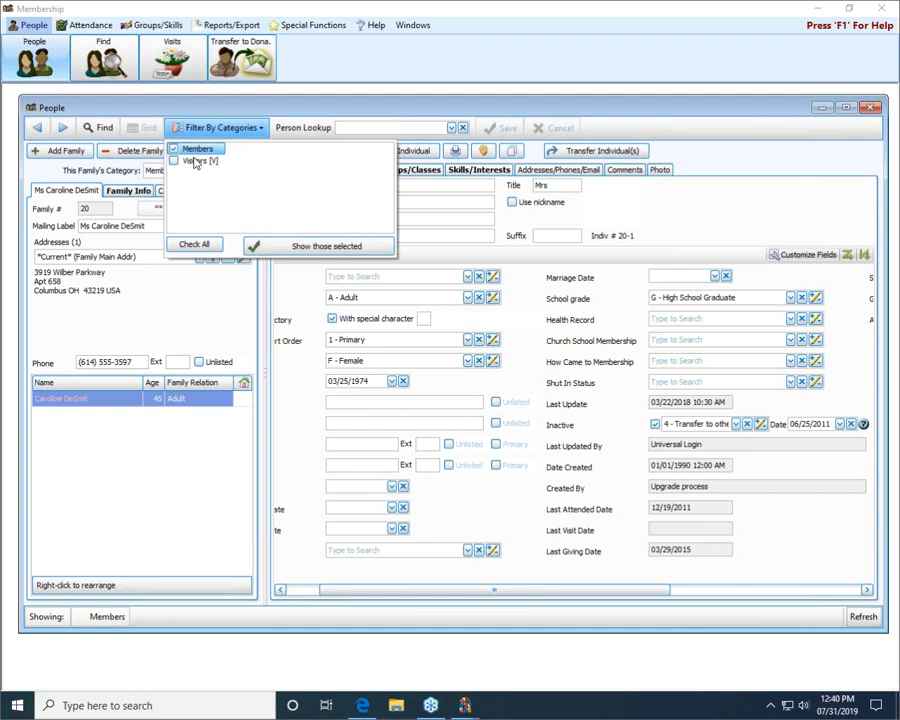
click(200, 159)
click(199, 149)
click(195, 245)
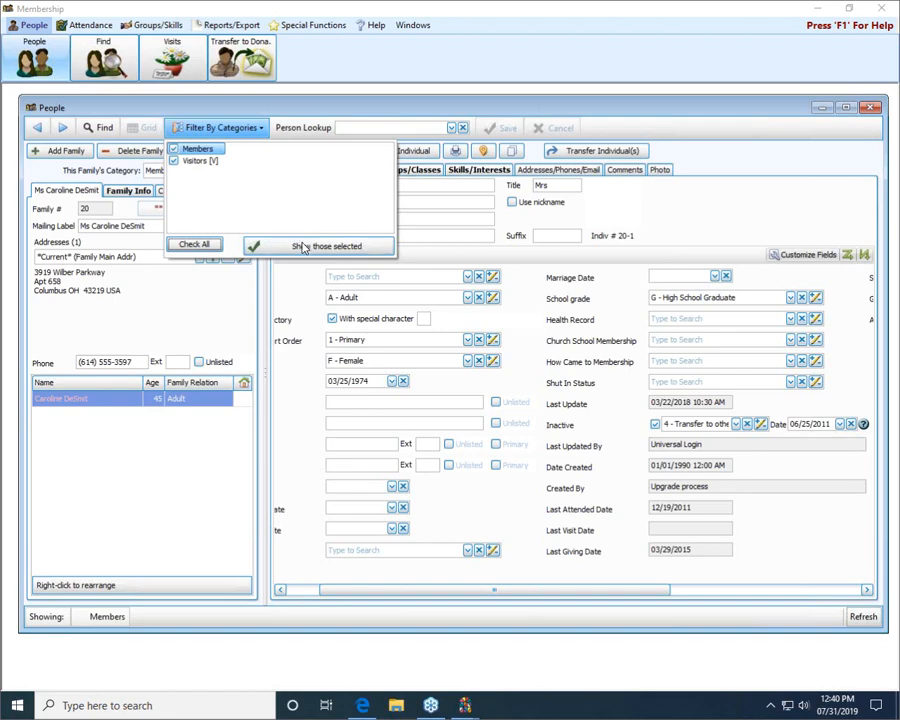
click(248, 245)
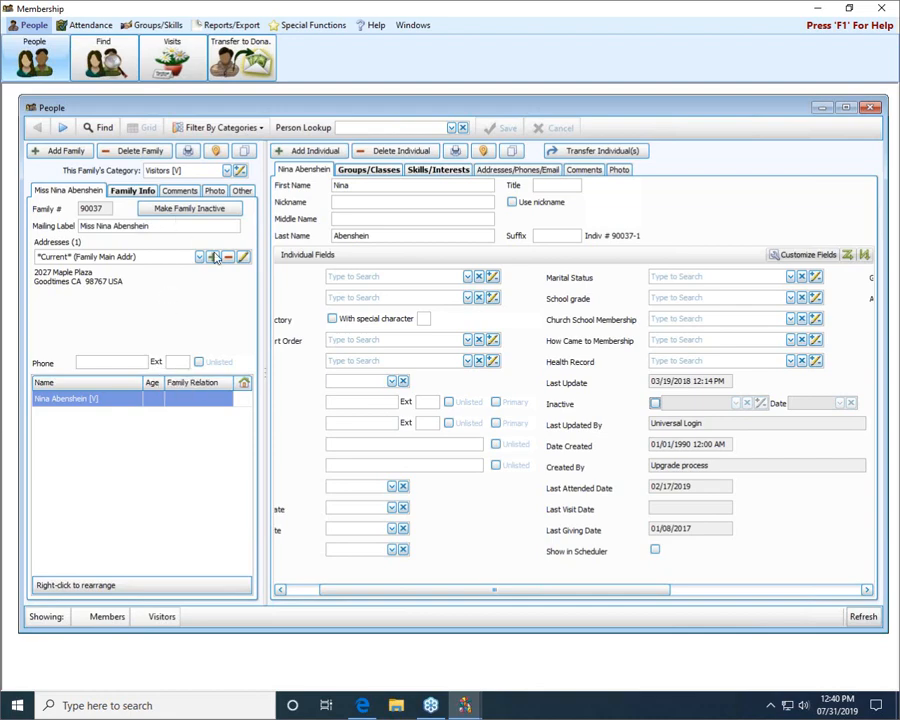
Step: Change the first family's category to Members
click(227, 170)
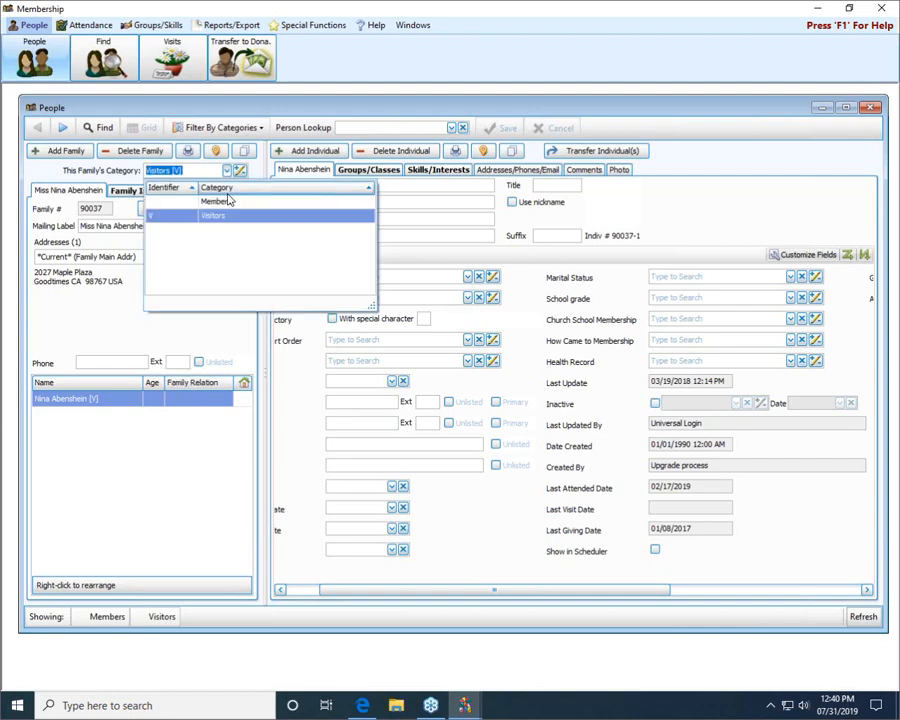
click(228, 201)
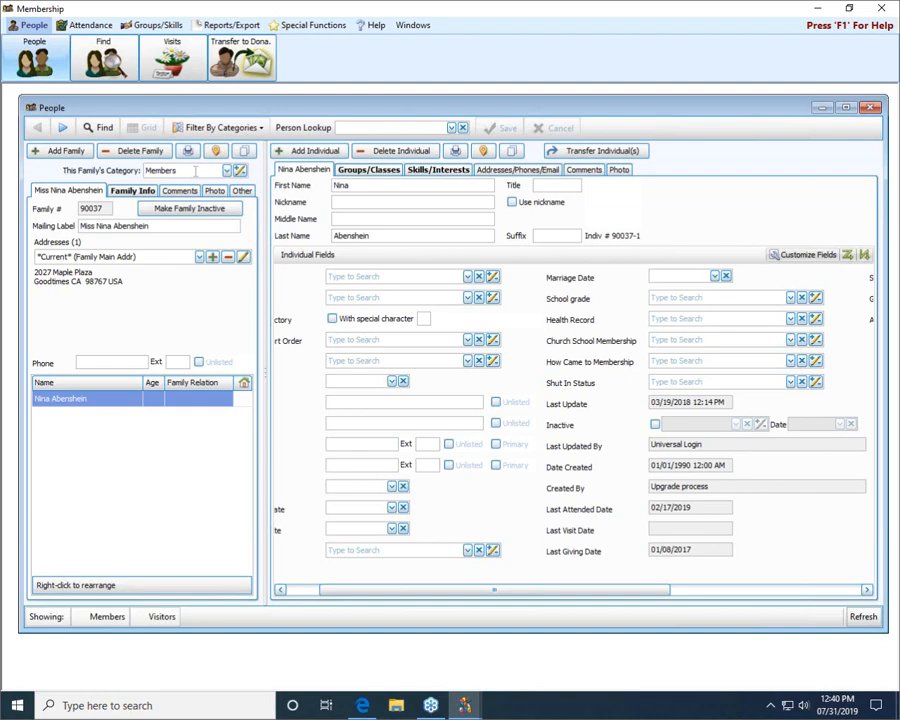
Step: Add a family category with code P and description Potential, and check that the category filter offers it
click(242, 174)
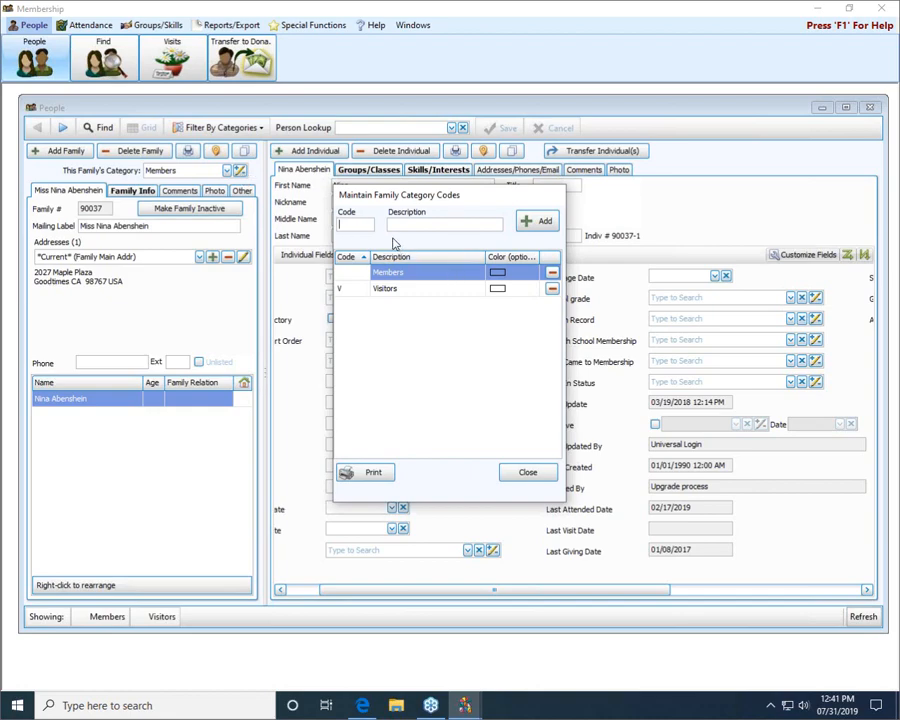
text(P)
key(Tab)
text(Potential)
click(541, 222)
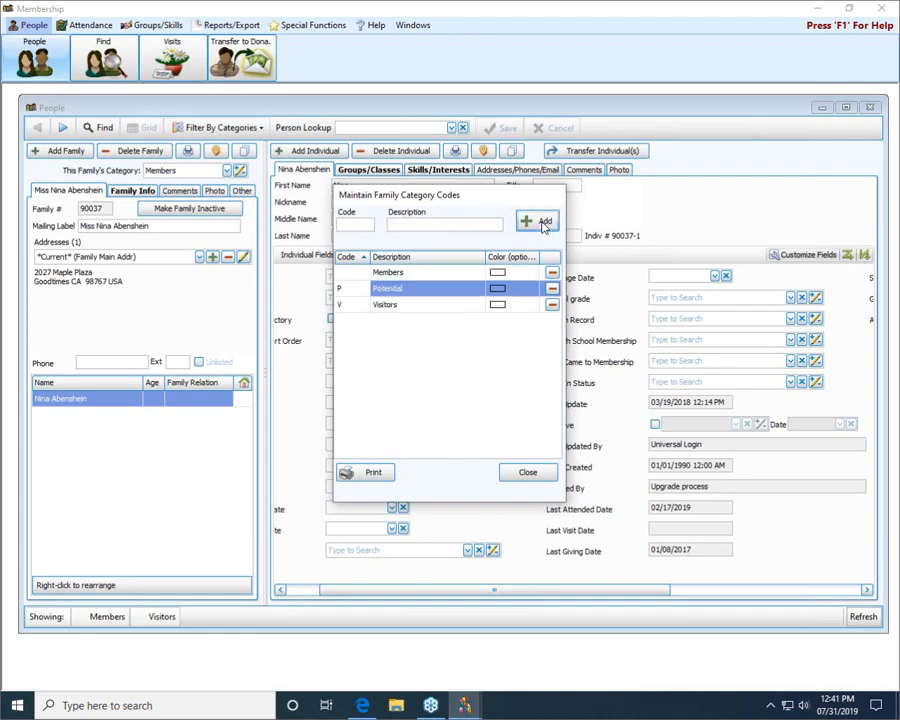
click(550, 467)
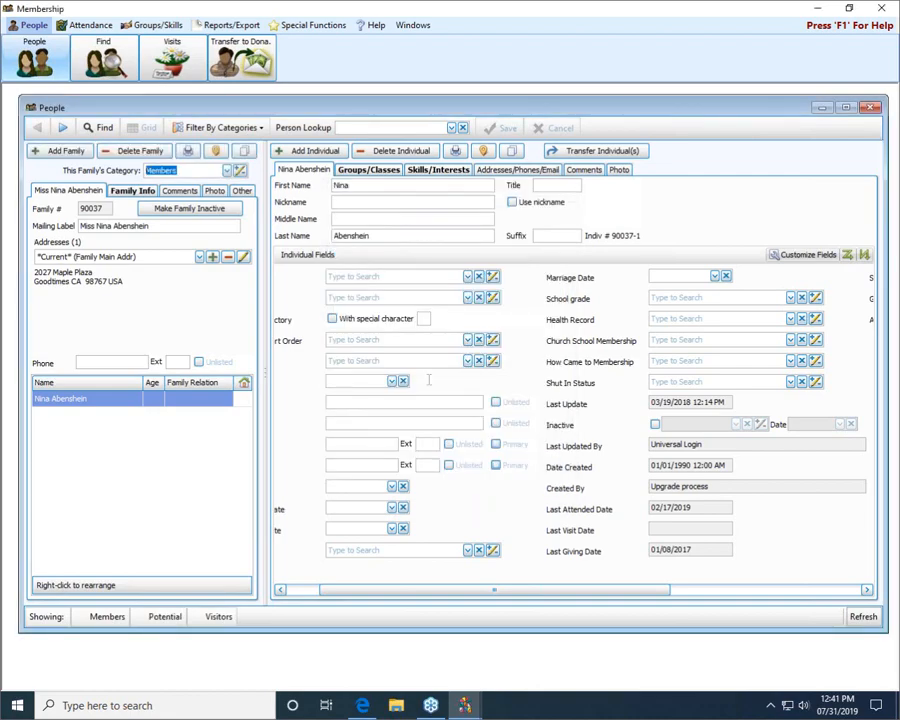
click(222, 128)
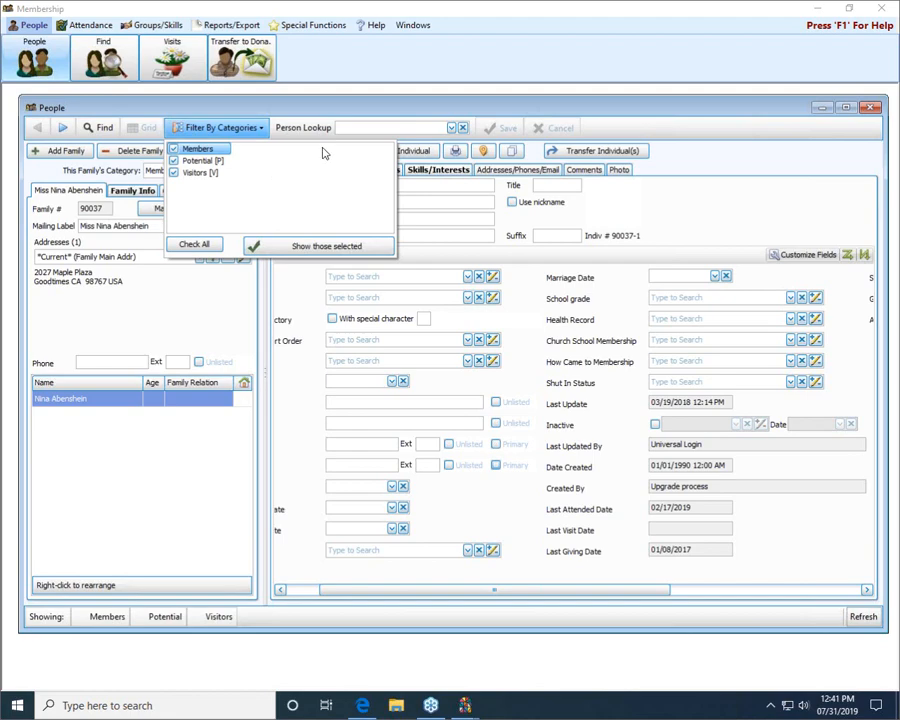
click(360, 121)
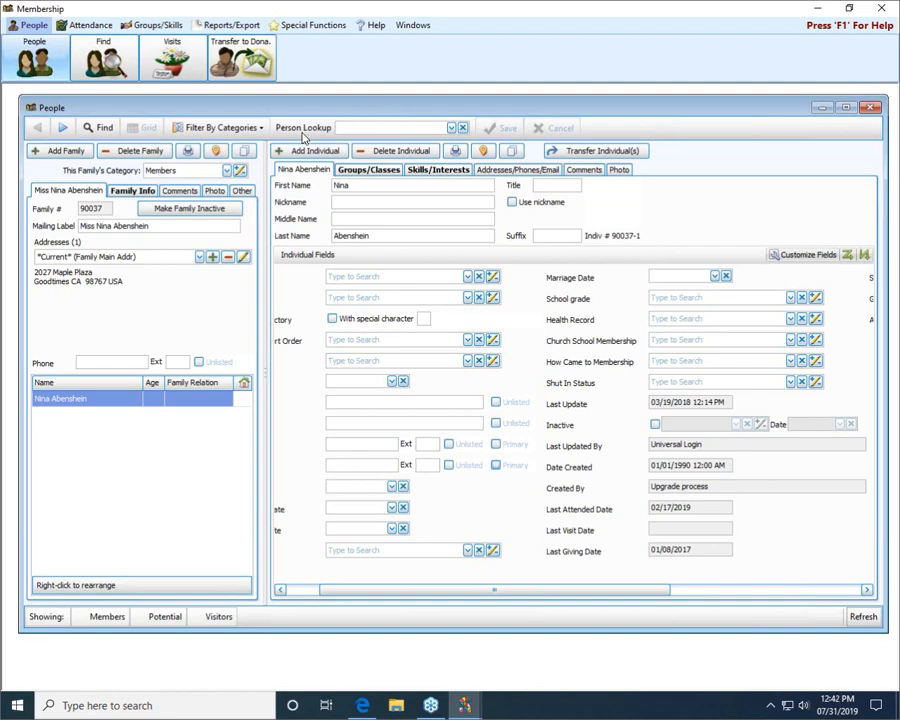
Step: Add a new family in the Visitors category and enter the person's full name as its mailing label
click(48, 154)
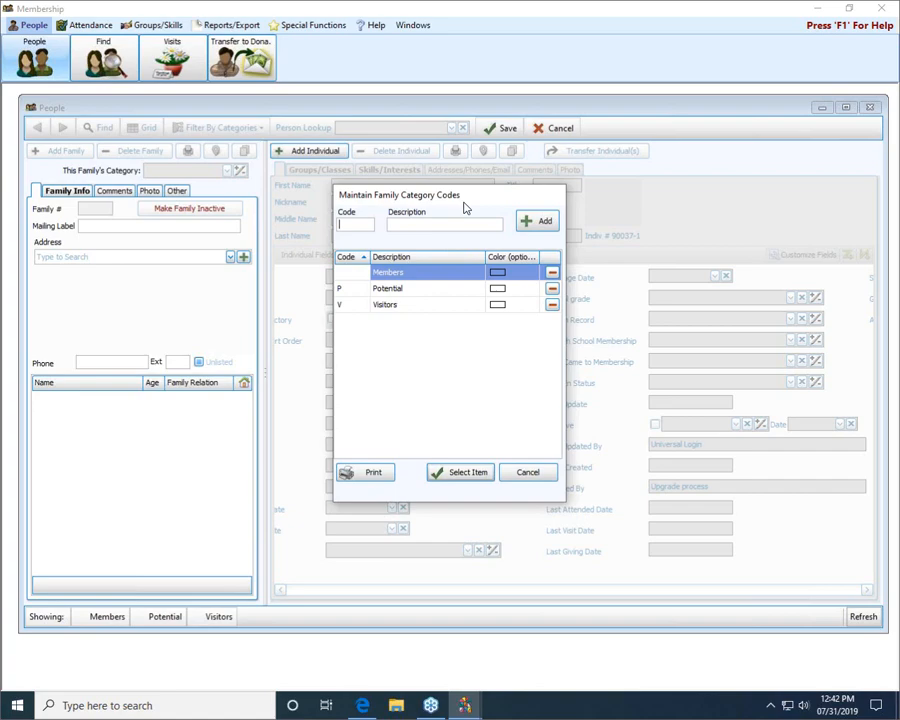
click(414, 288)
click(416, 302)
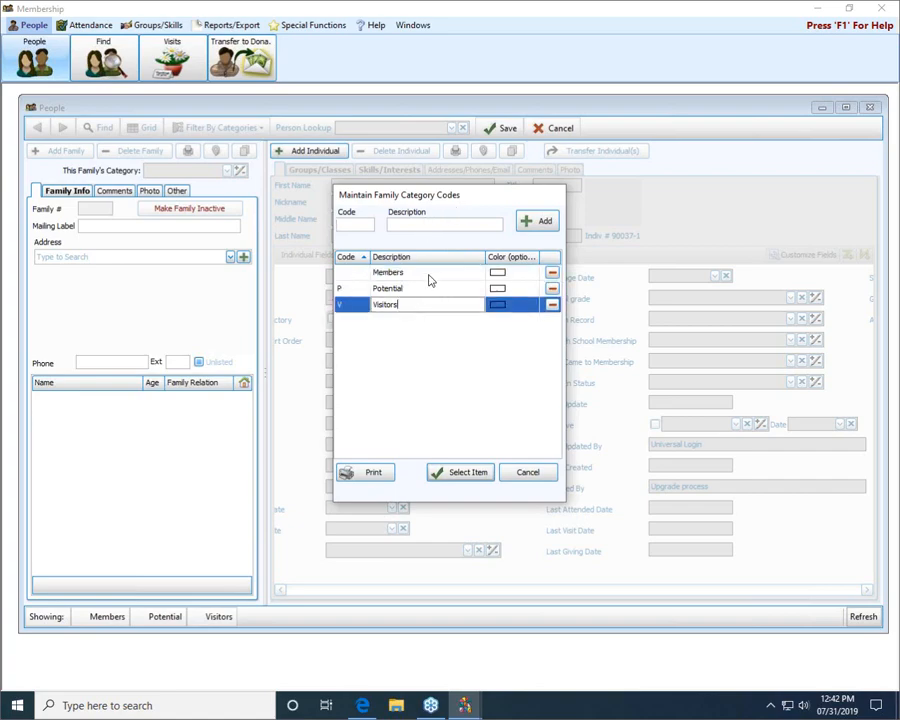
click(430, 273)
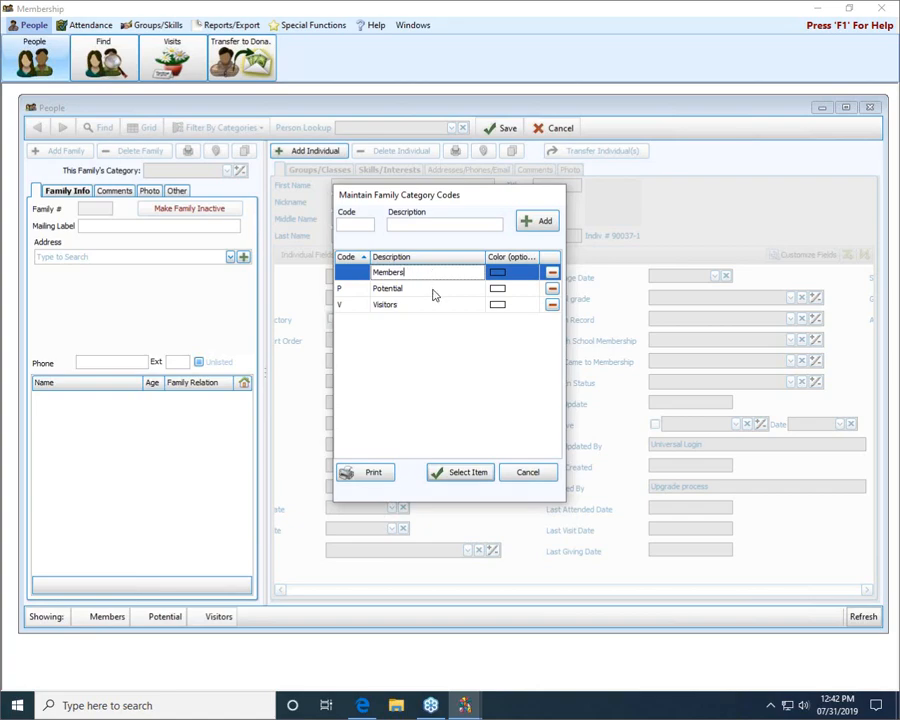
click(416, 305)
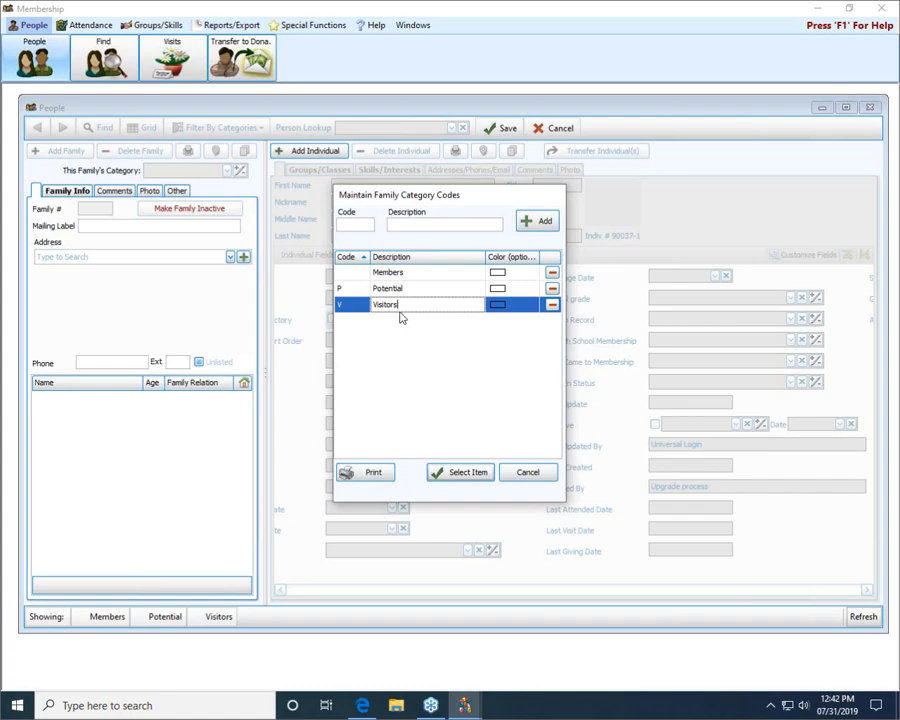
click(461, 474)
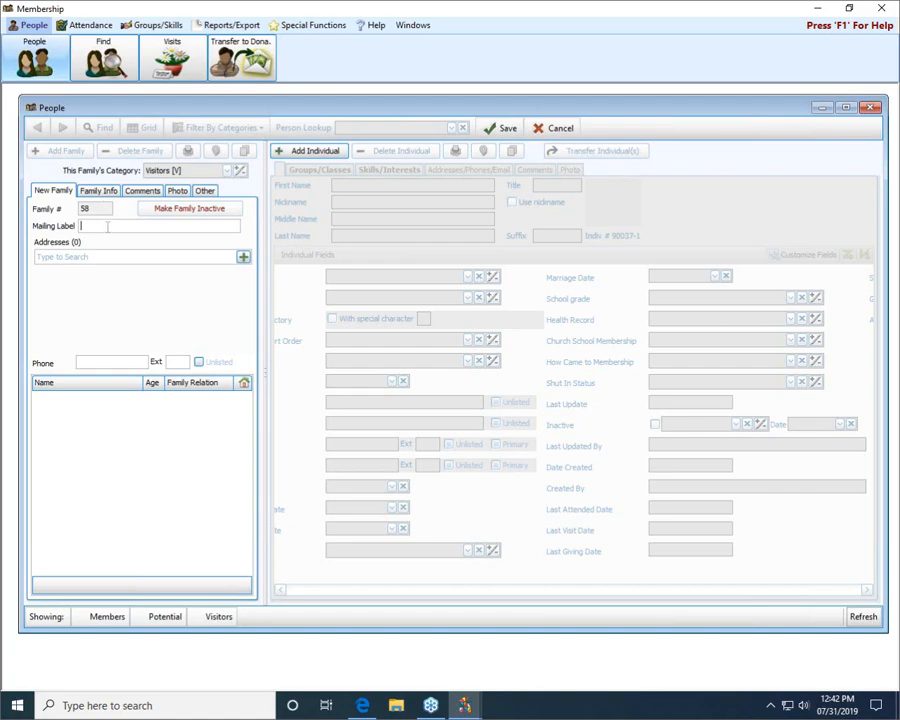
Step: Look over the alternate address options, and enter the new family's main street address and zip code
click(244, 258)
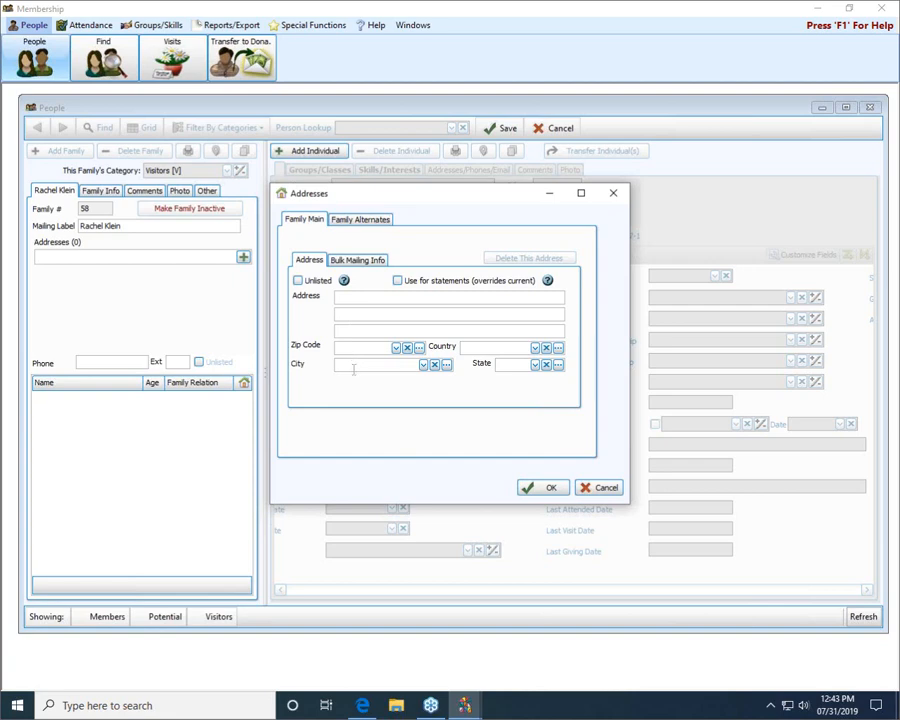
click(358, 220)
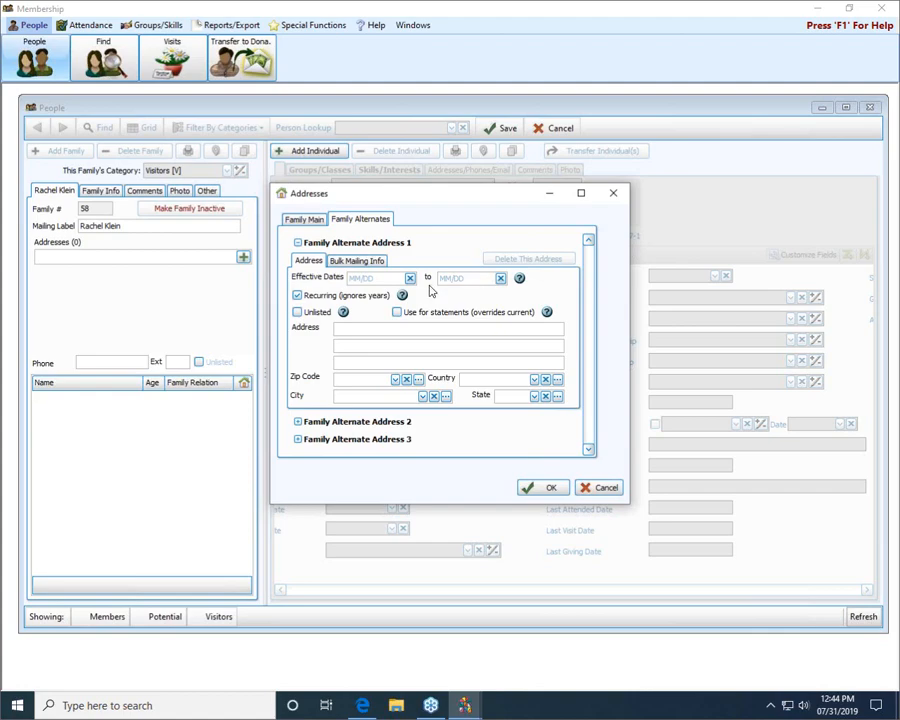
click(305, 219)
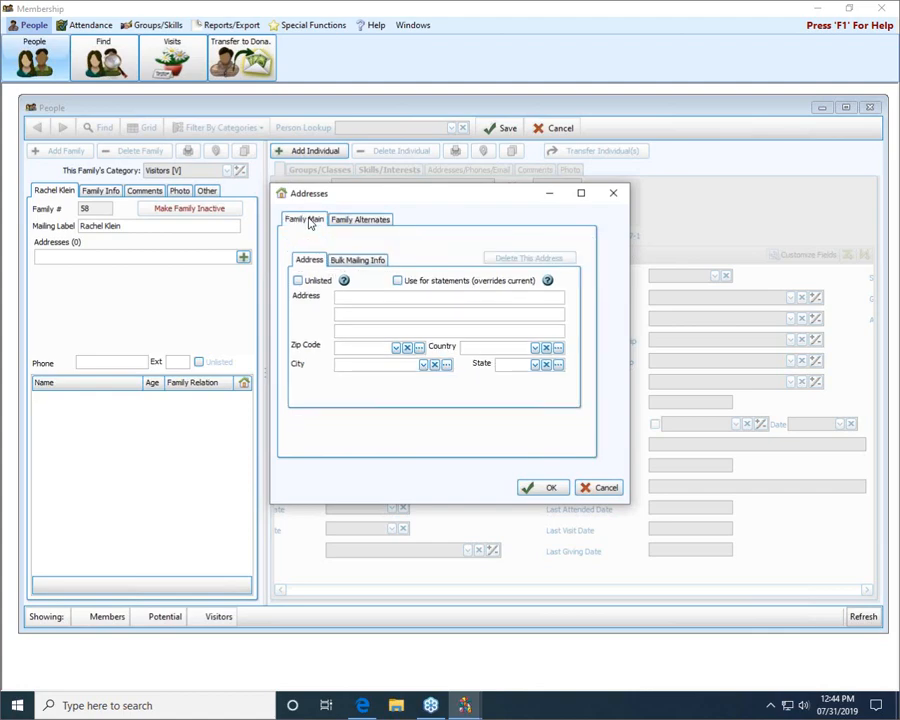
click(359, 297)
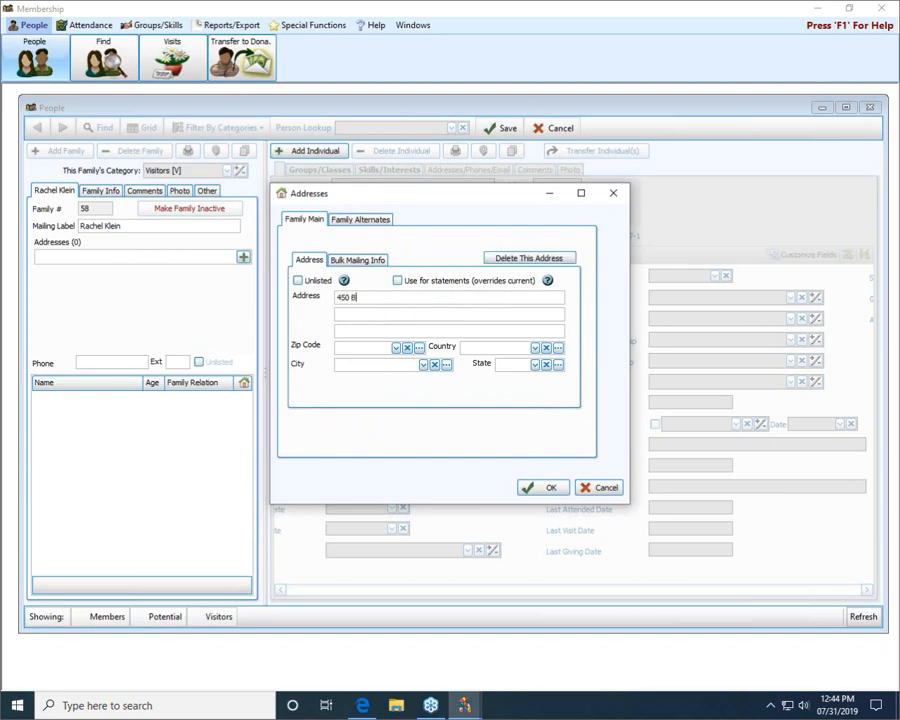
click(344, 347)
text(43230)
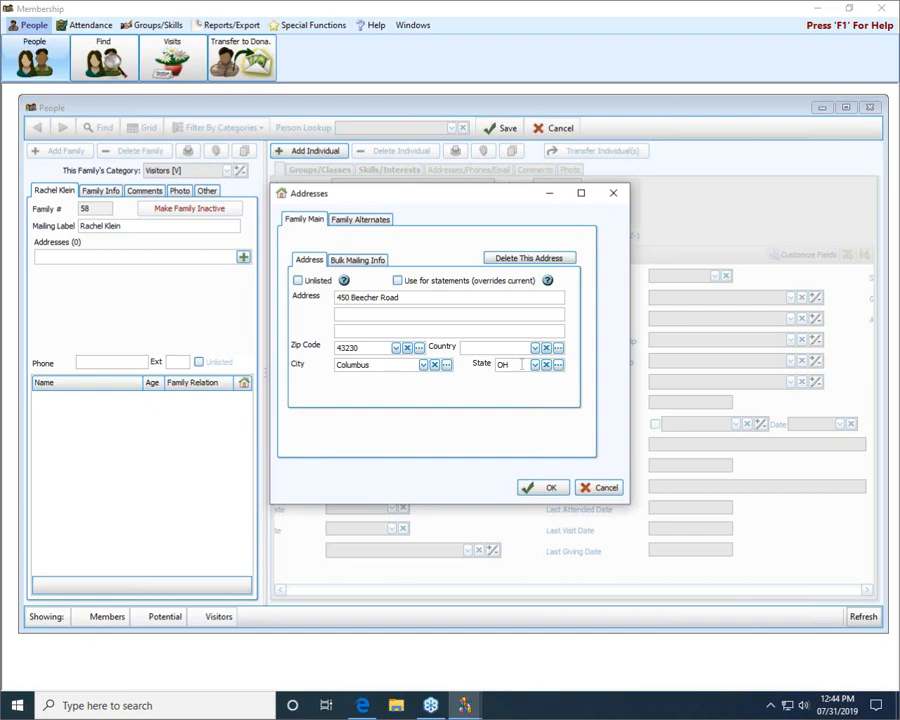
click(541, 489)
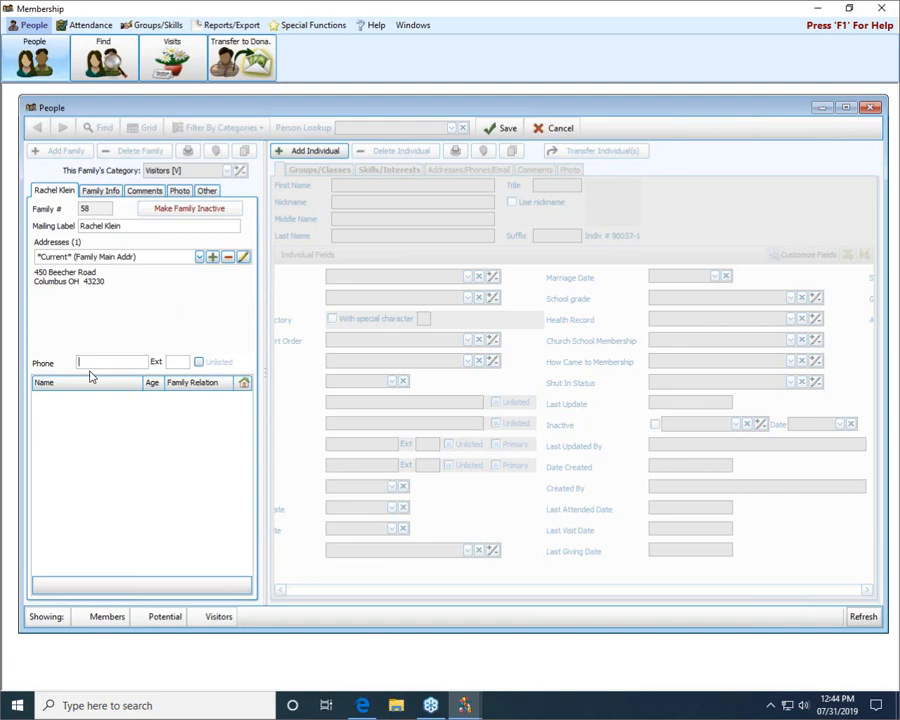
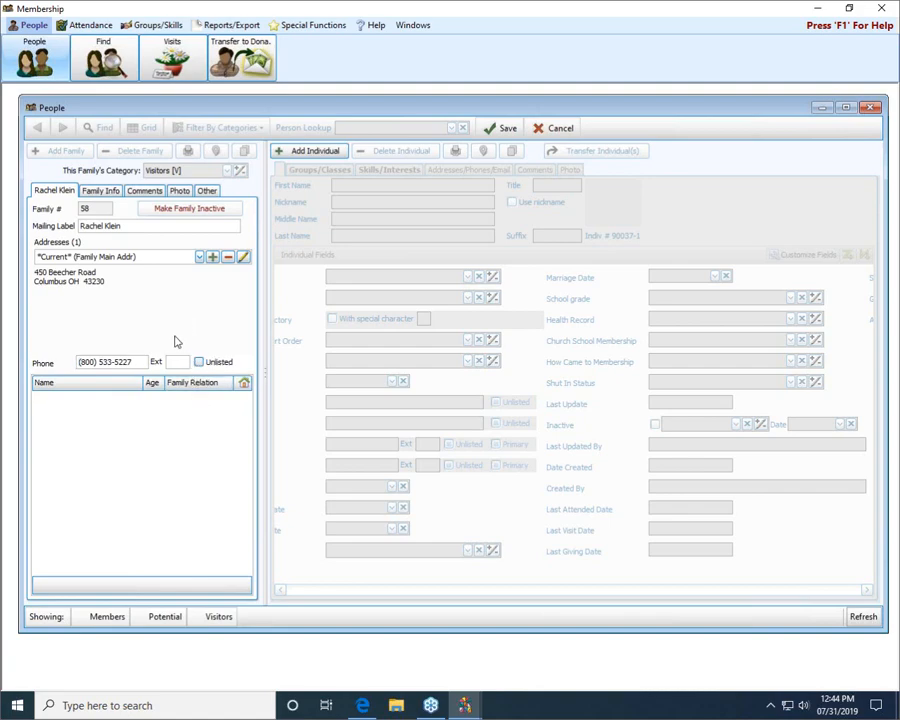
Step: Add an individual to the new family with their first name and directory/report order 1 - Primary, and save the record
click(314, 151)
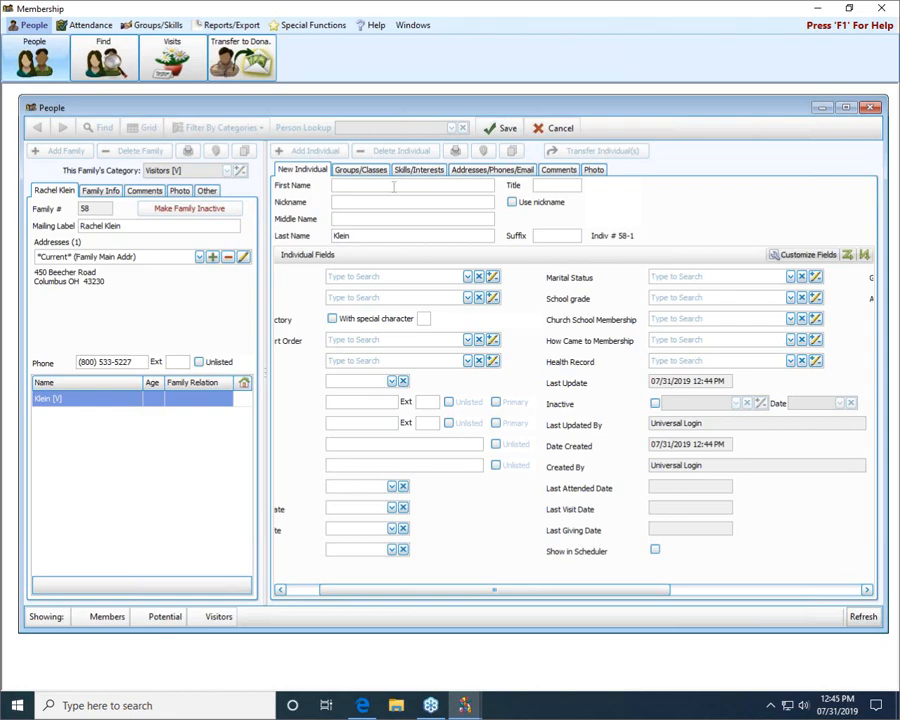
text(Rachel)
drag(428, 590, 372, 594)
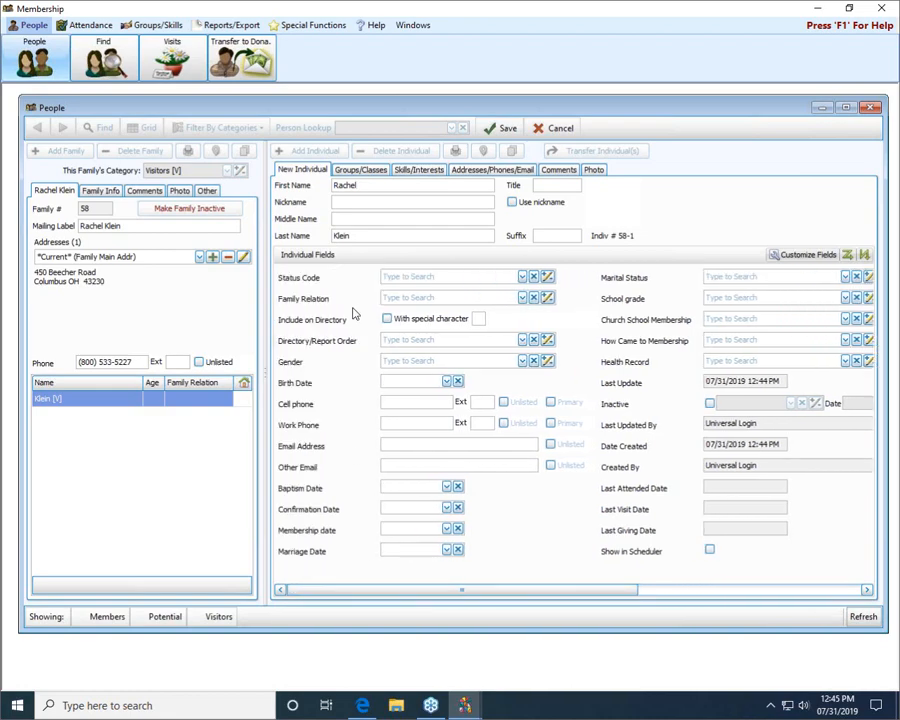
click(511, 340)
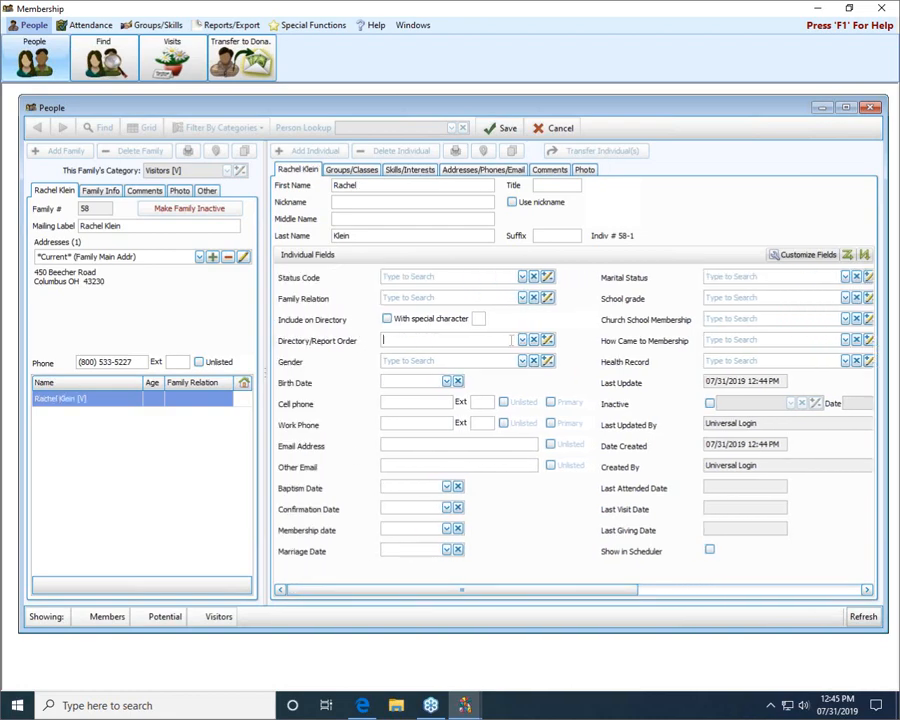
text(1)
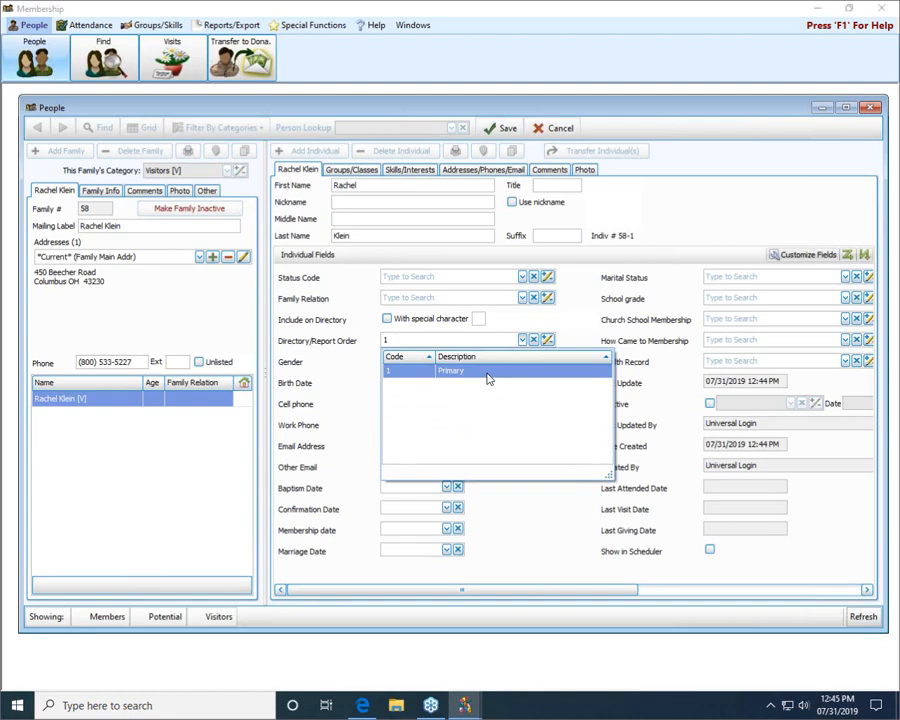
click(487, 375)
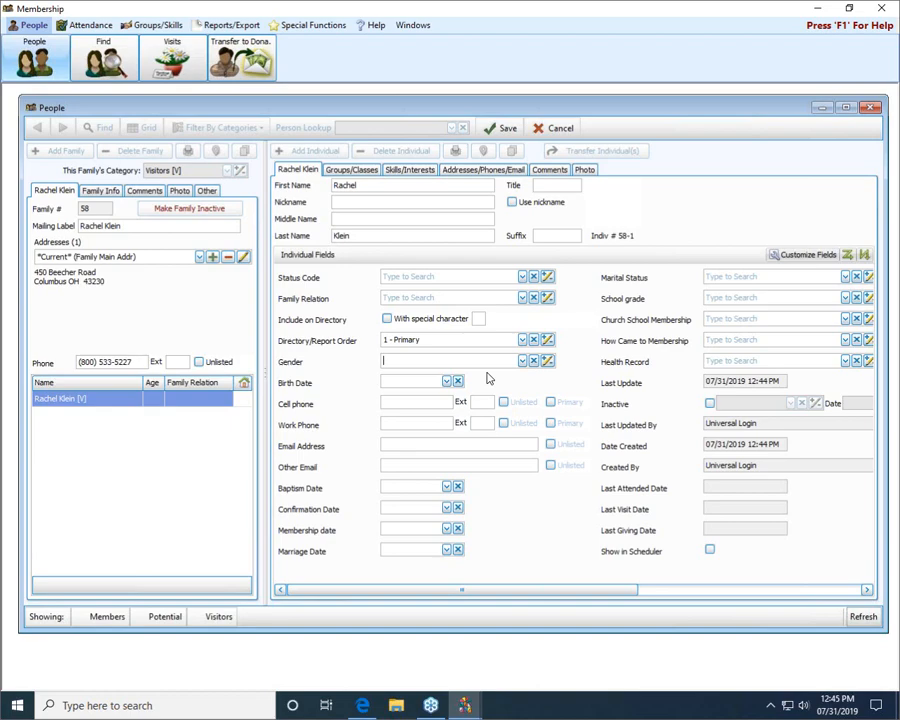
click(505, 129)
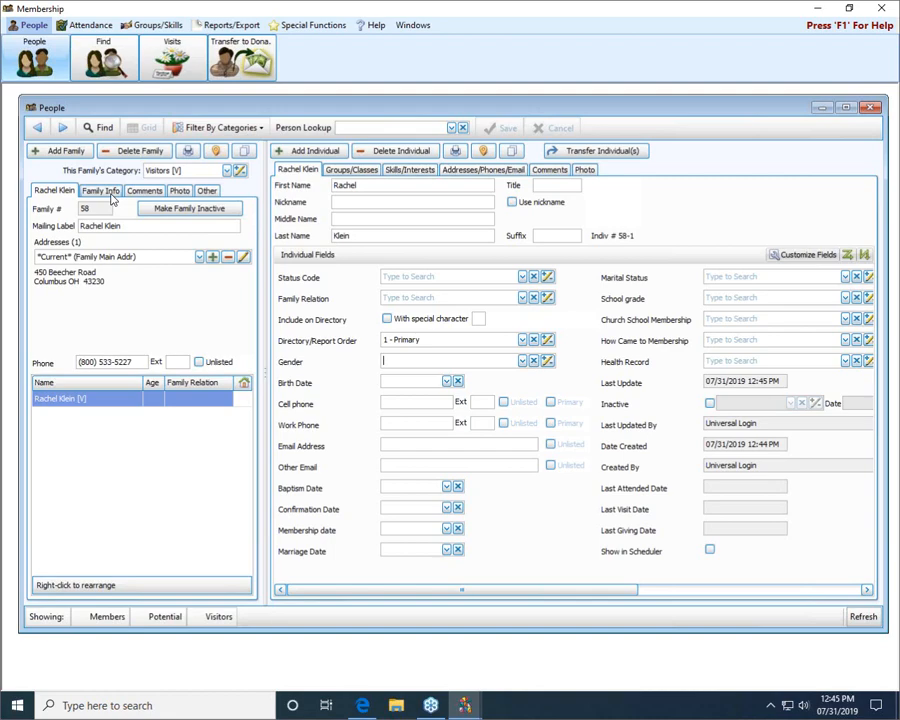
Step: Look over the new family's additional information, including the available mailing codes and geographic areas
click(112, 192)
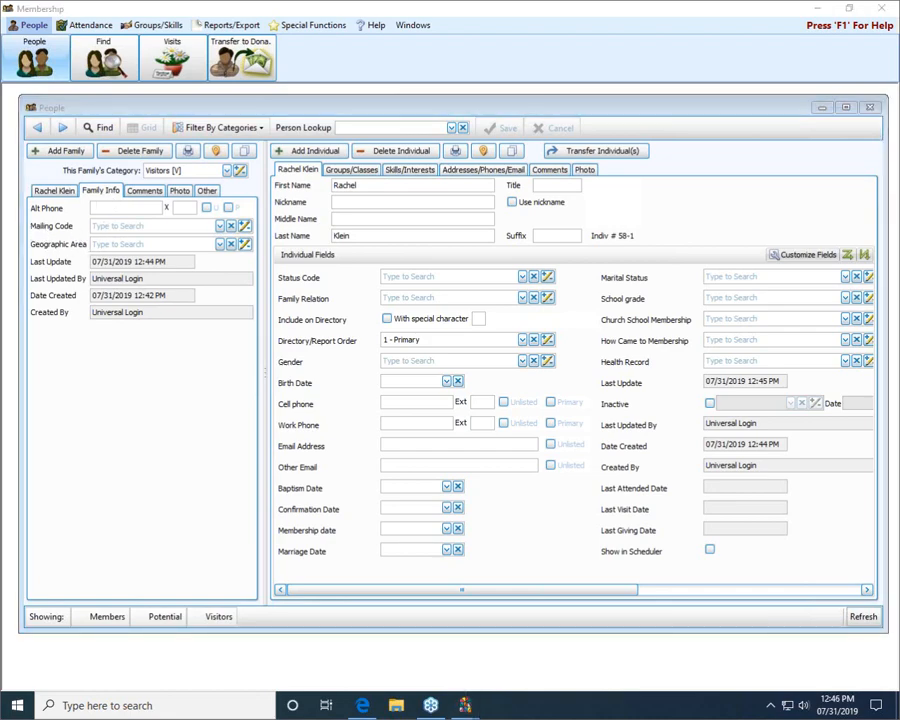
drag(30, 227, 68, 226)
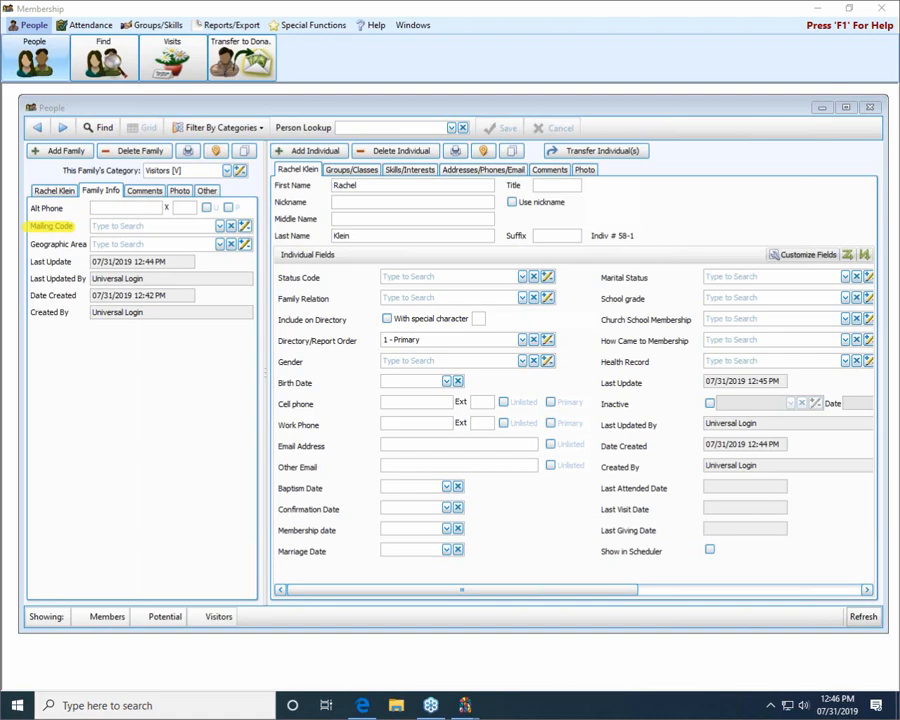
click(219, 226)
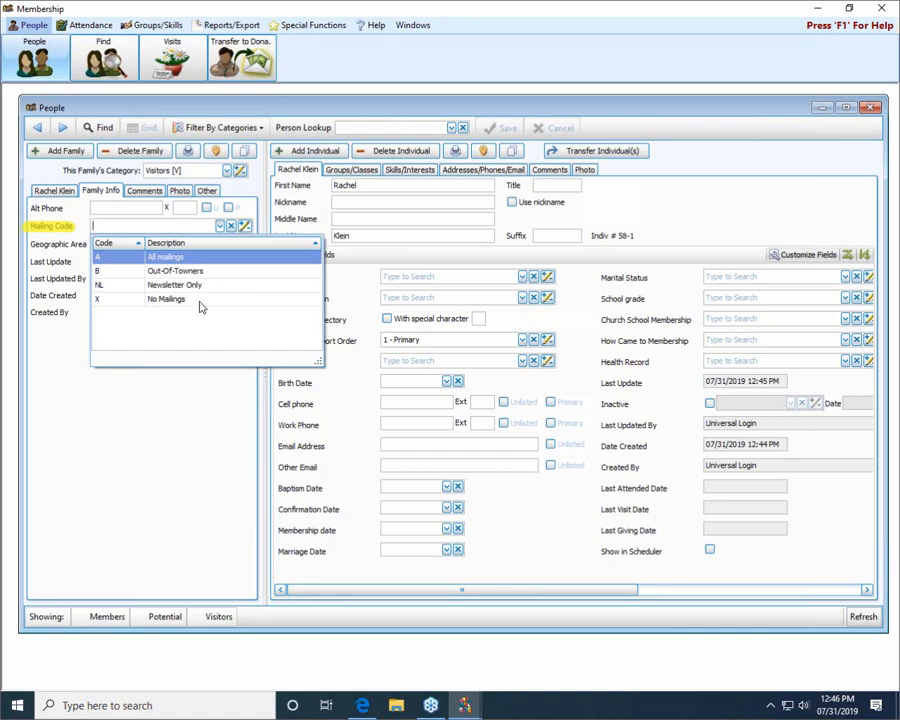
click(245, 226)
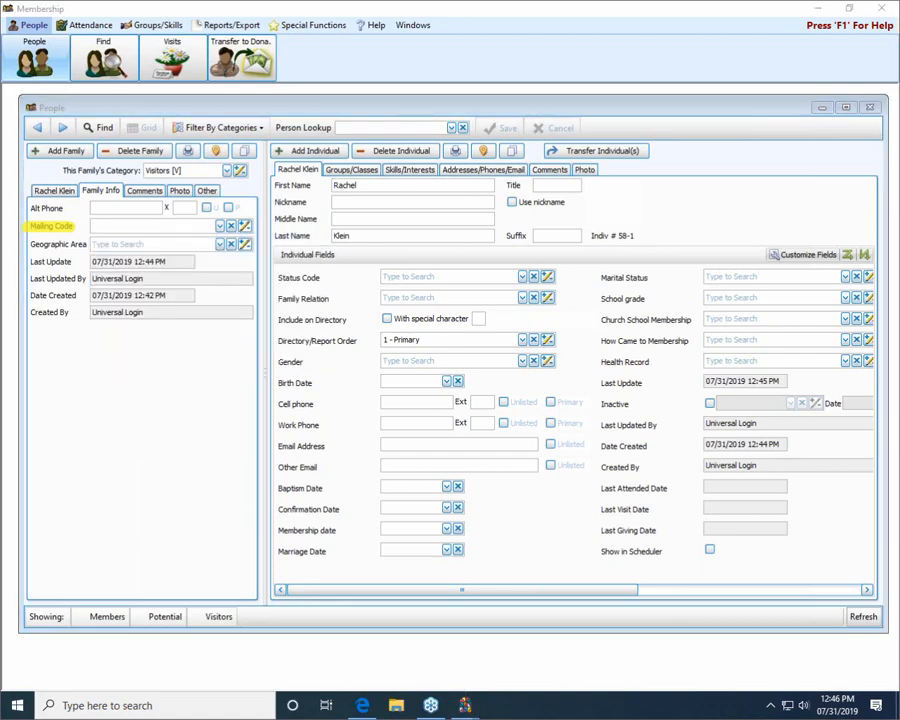
click(220, 245)
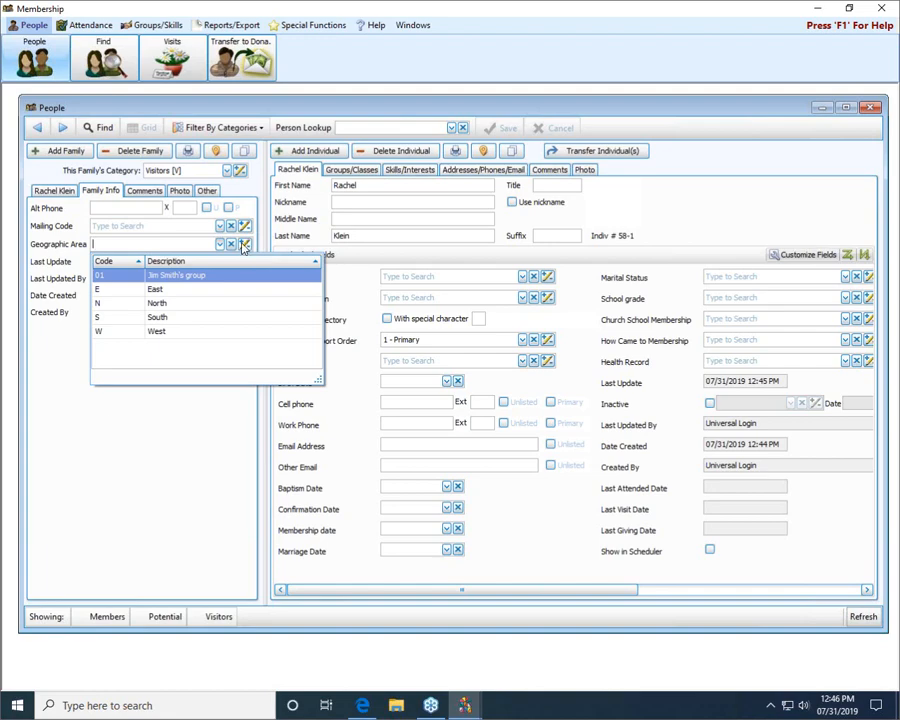
click(78, 437)
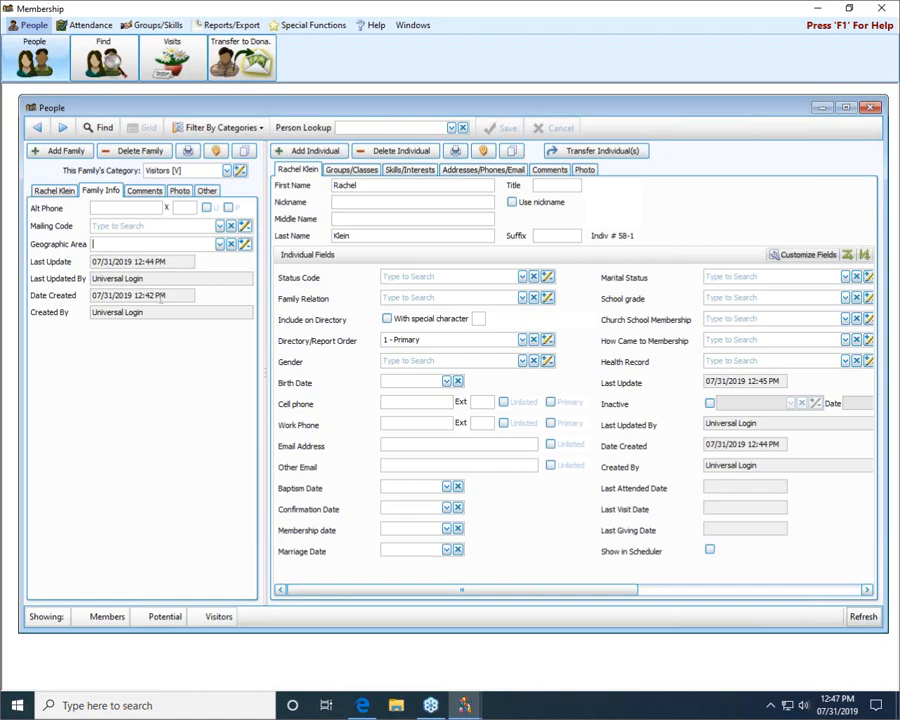
Step: Look over the new family's comments, photo and child-linking options, return to its main details, and save the record
click(148, 191)
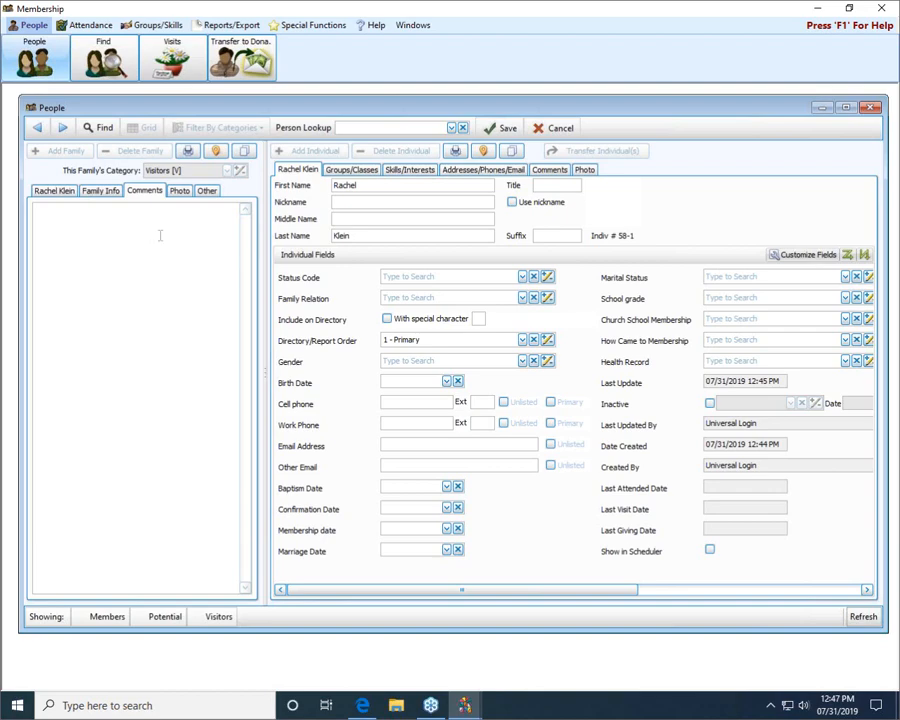
click(181, 192)
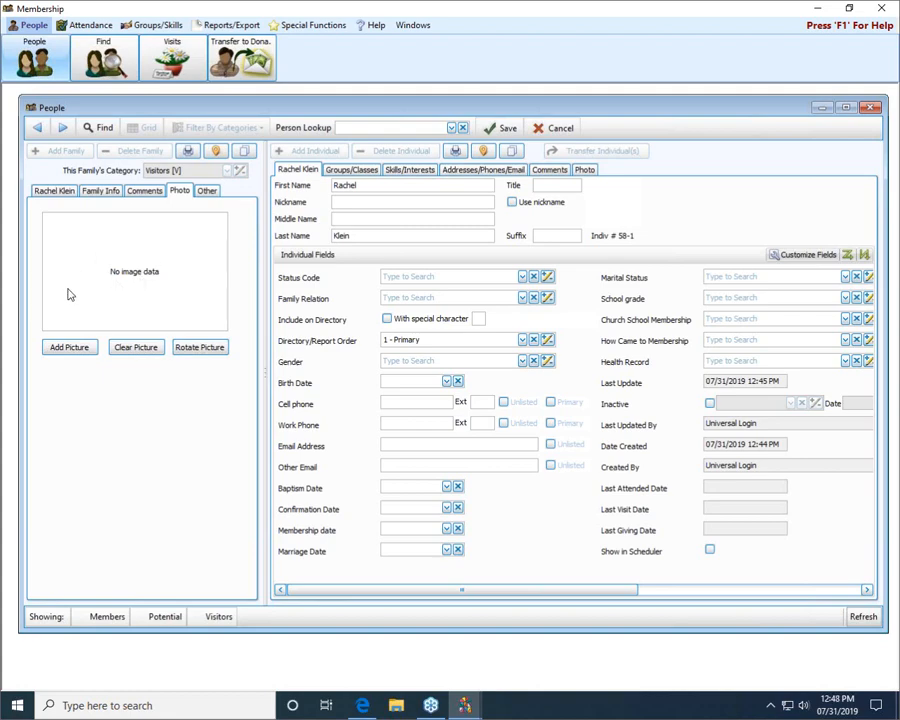
click(208, 190)
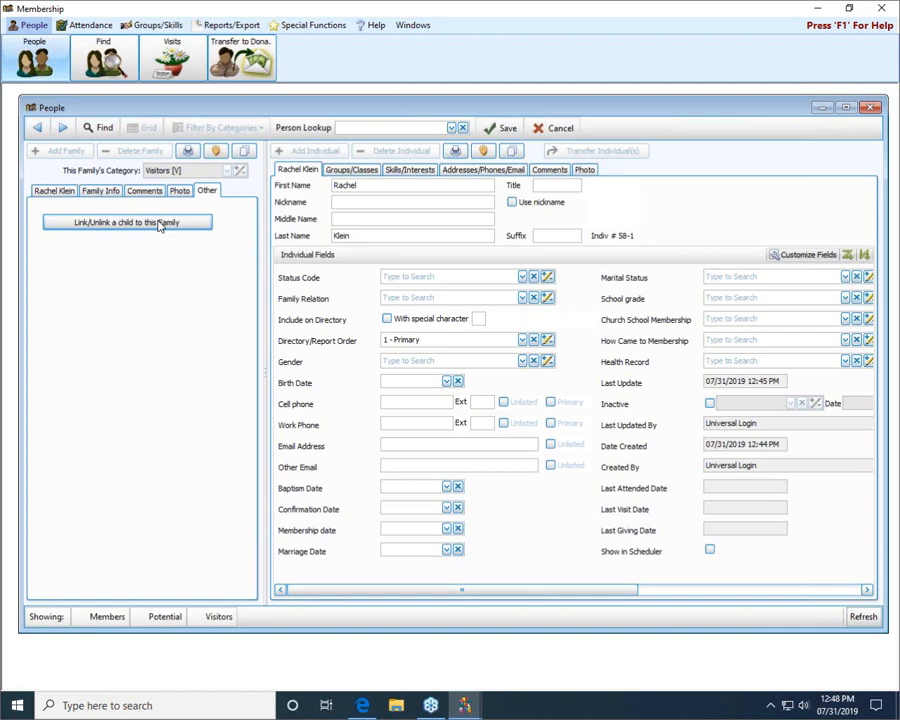
click(45, 191)
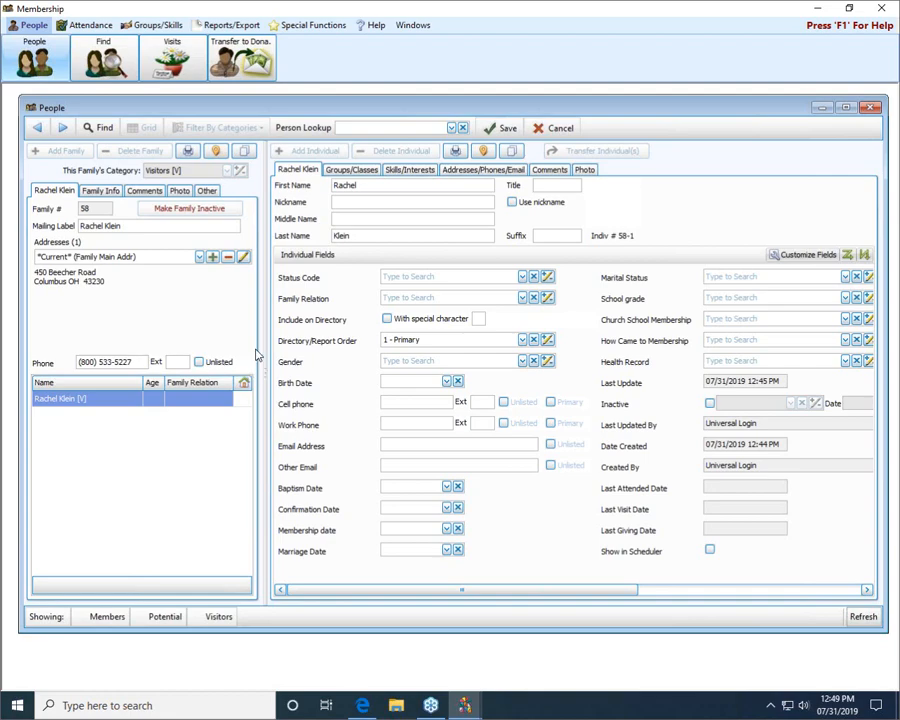
click(500, 128)
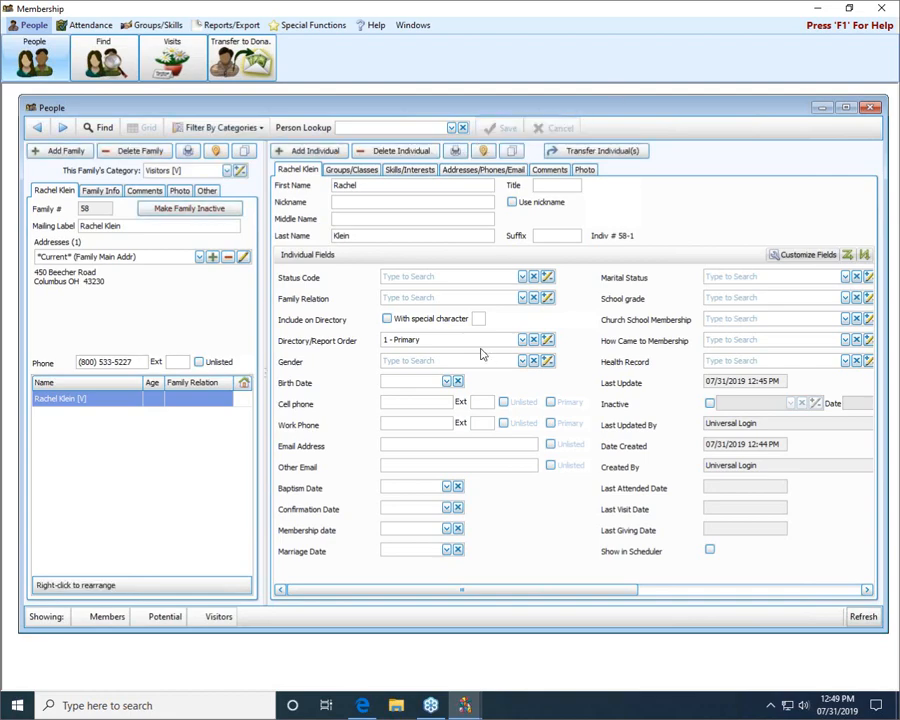
click(139, 151)
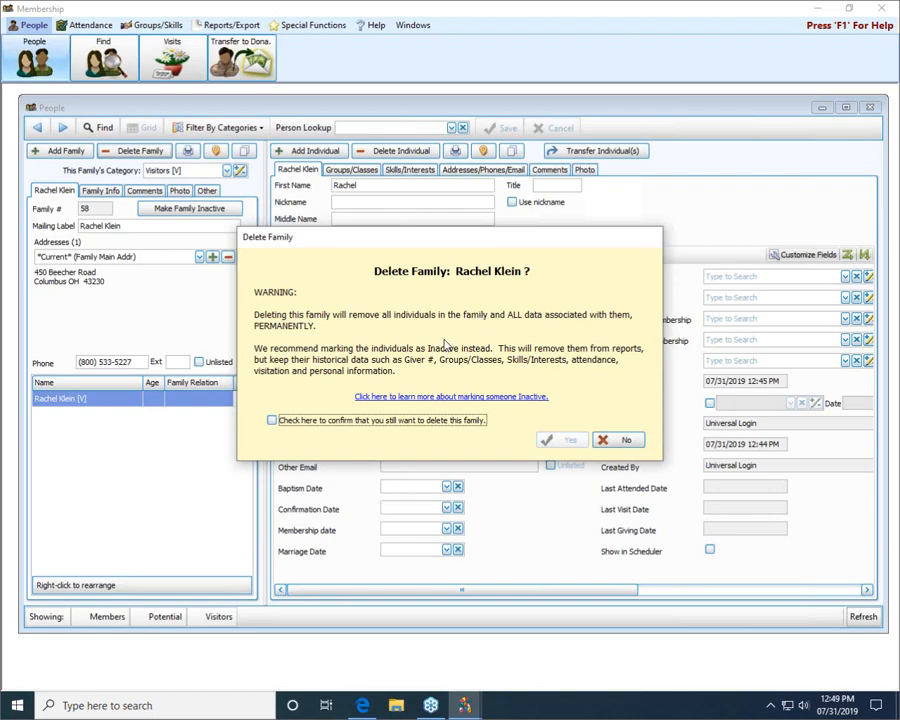
click(273, 421)
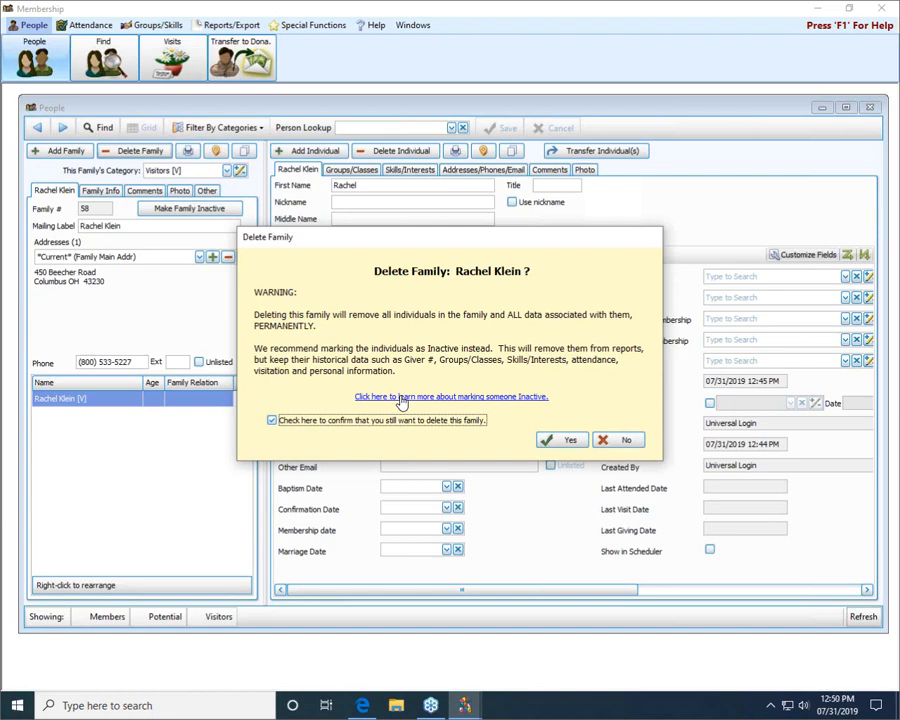
click(620, 440)
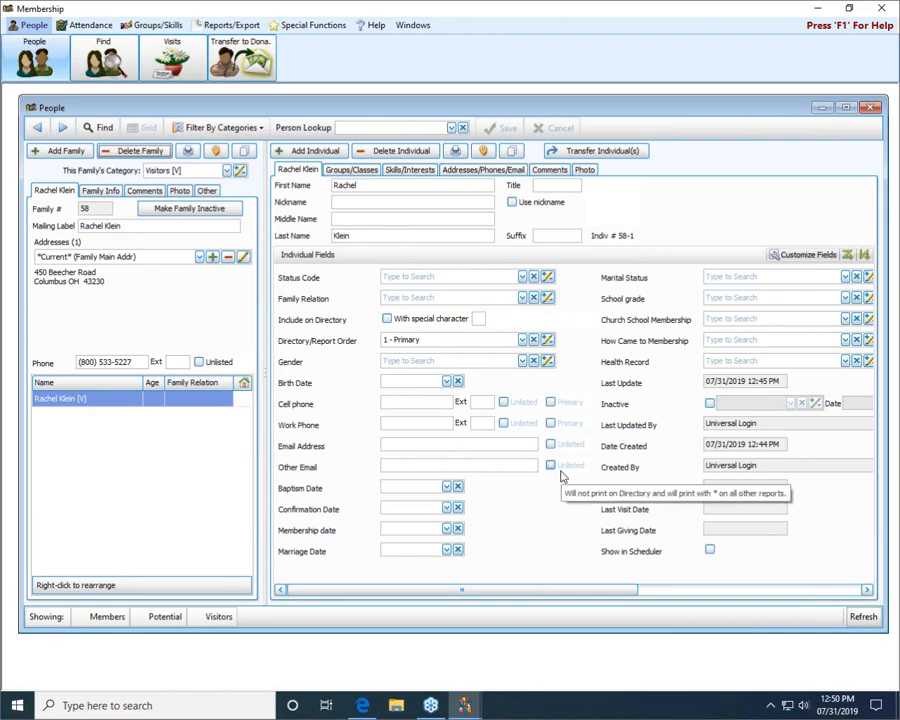
Step: Mark the new family's individual as inactive with reason 1 - Left area, dated 07/31/2019
drag(578, 591, 696, 592)
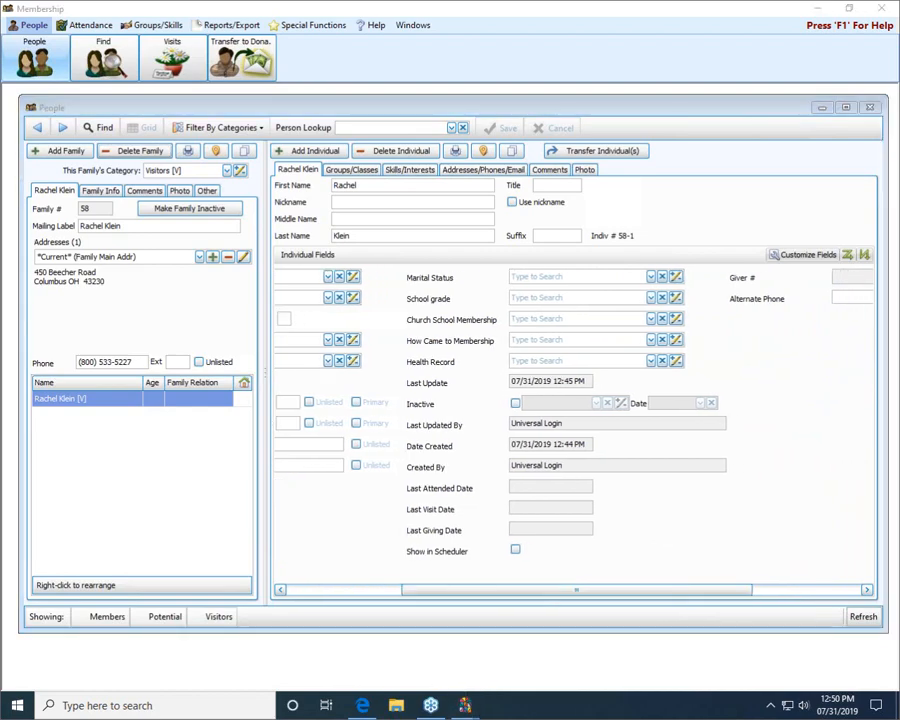
mouse_move(392, 388)
mouse_down()
mouse_move(739, 388)
mouse_move(737, 412)
mouse_move(494, 427)
mouse_move(410, 425)
mouse_move(388, 402)
mouse_move(457, 399)
mouse_move(436, 406)
mouse_up()
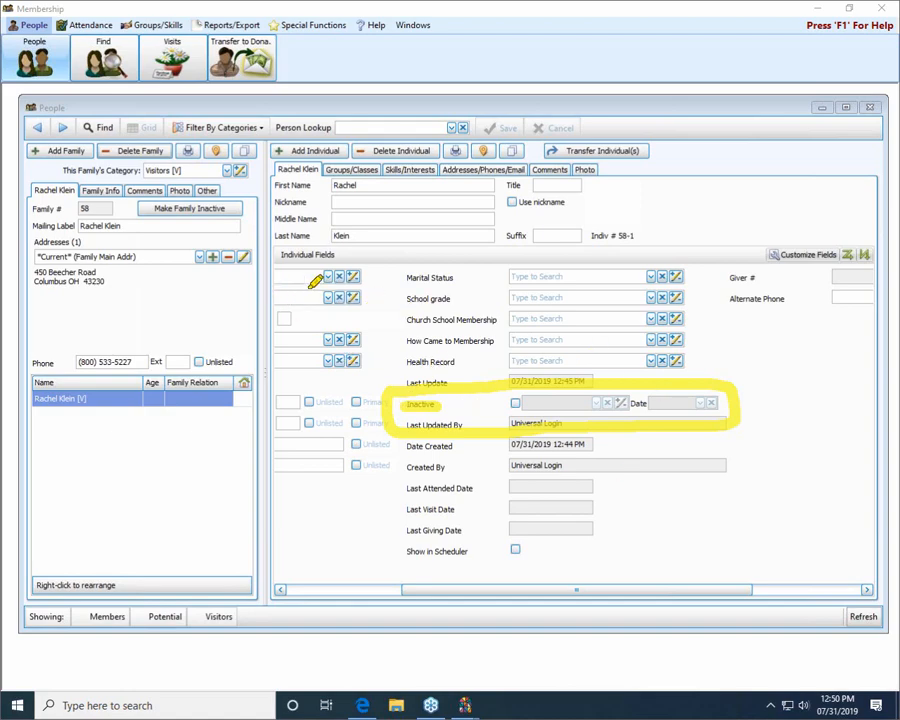
drag(276, 254, 336, 253)
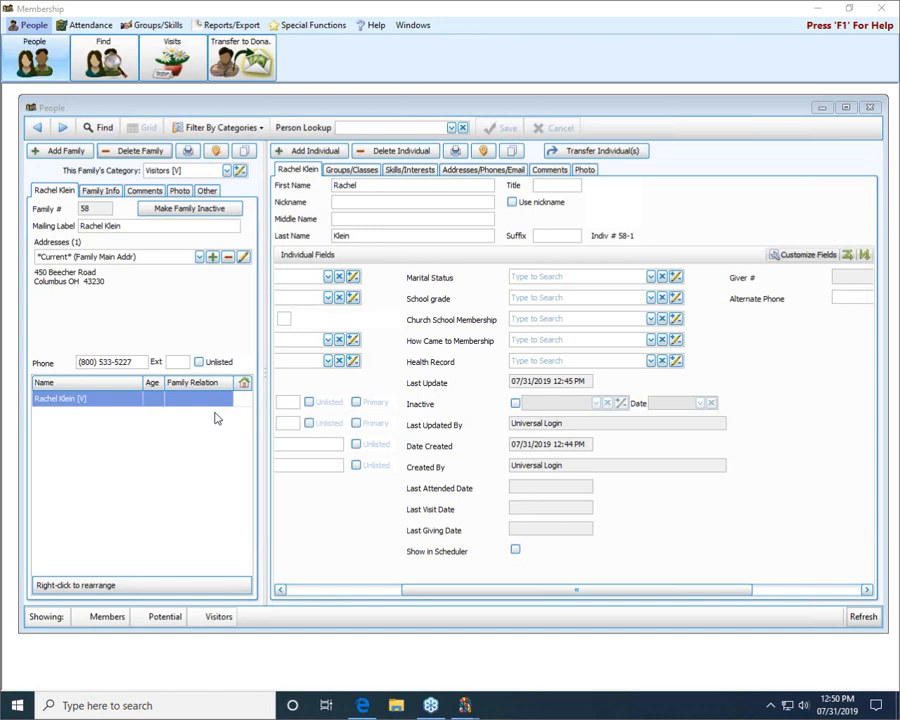
click(515, 404)
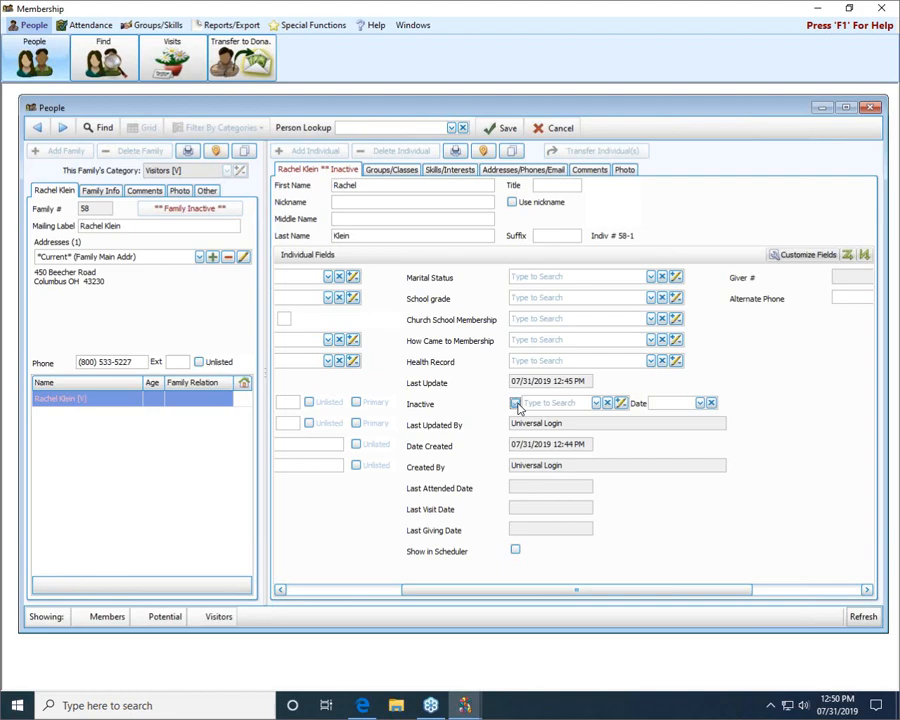
click(597, 403)
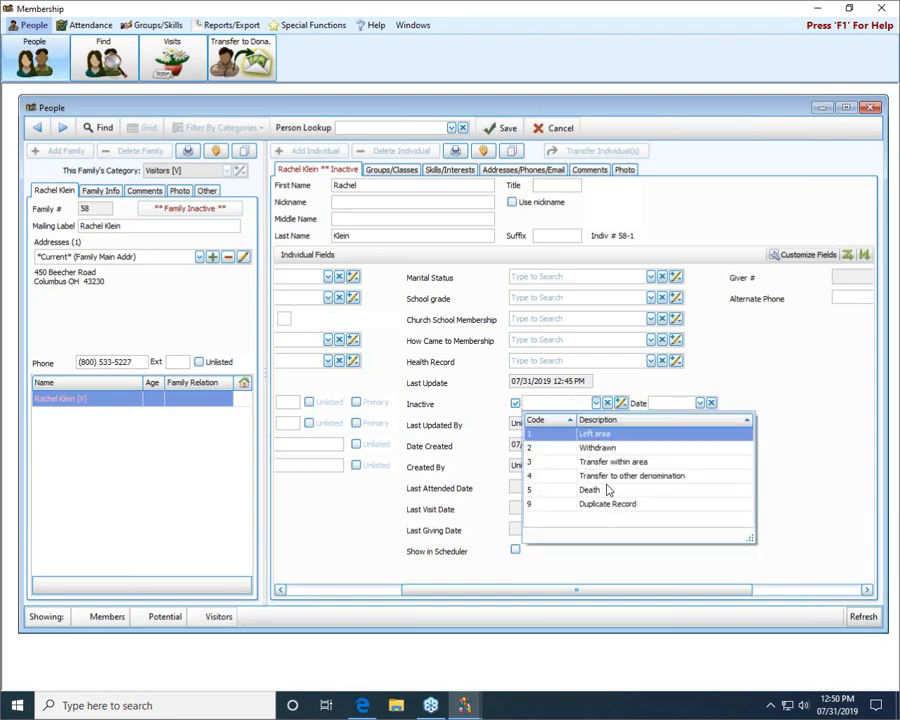
click(613, 436)
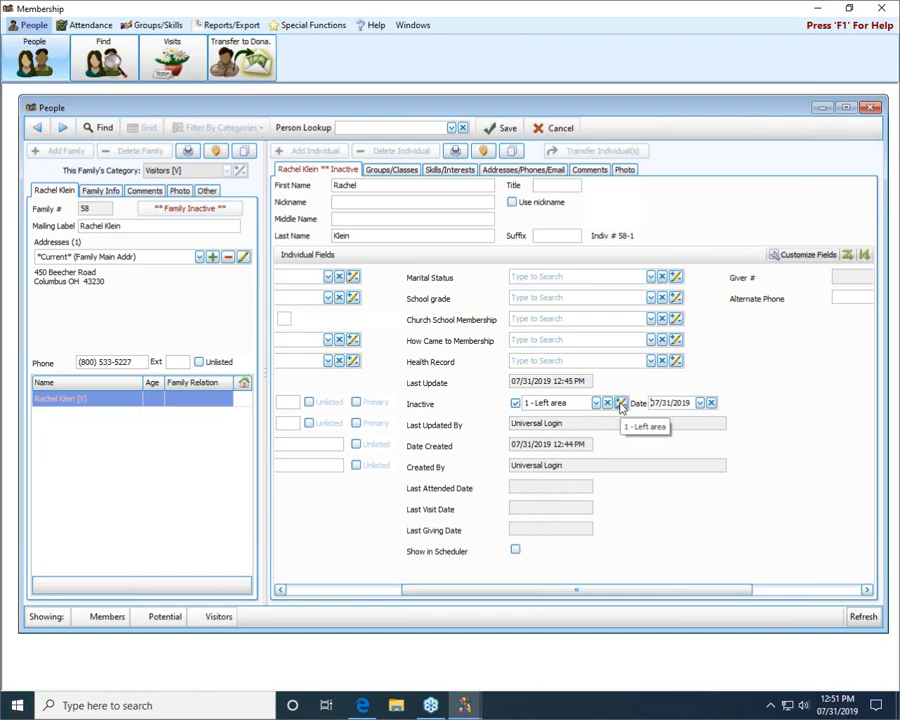
Step: Review where inactive reason codes are maintained and added, and close the code list
click(621, 403)
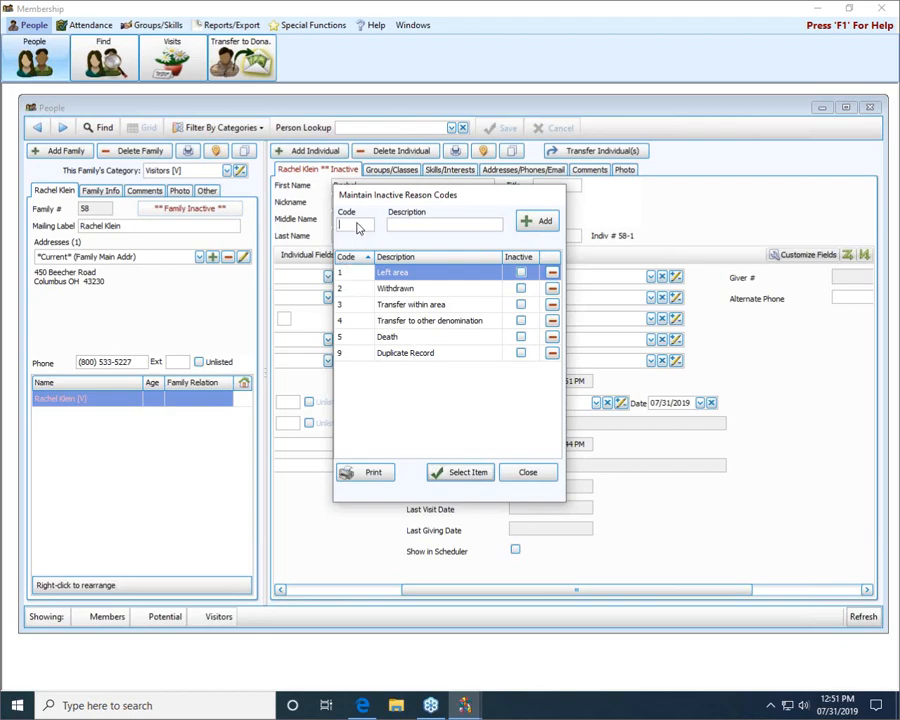
click(528, 221)
click(528, 472)
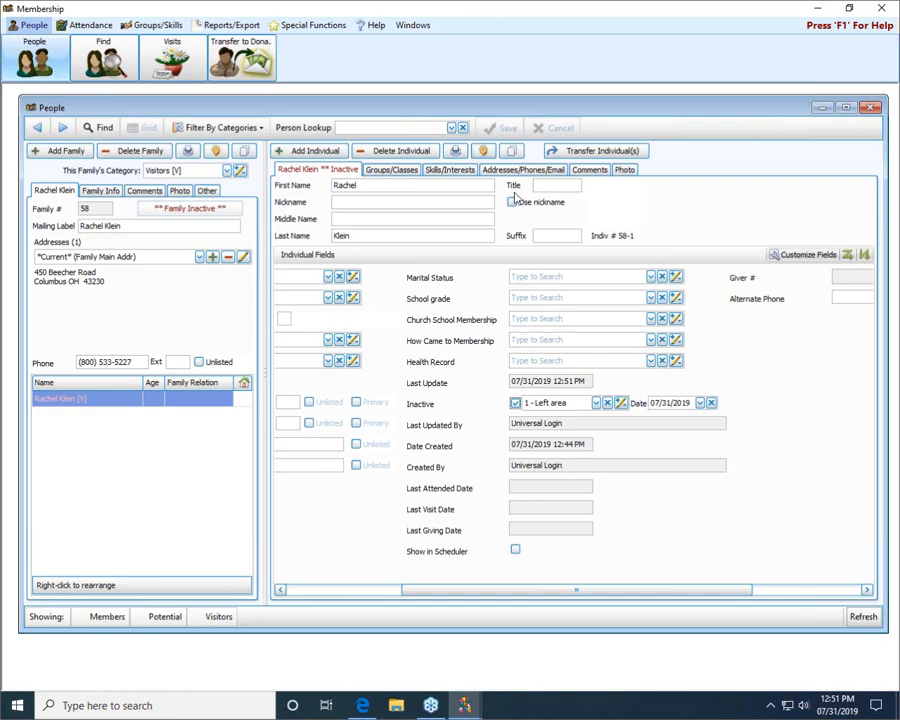
Step: Make the whole next family (family number 11) inactive with reason 1 - Left area, dated 07/31/2019, and check its inactive fields
drag(491, 594, 368, 585)
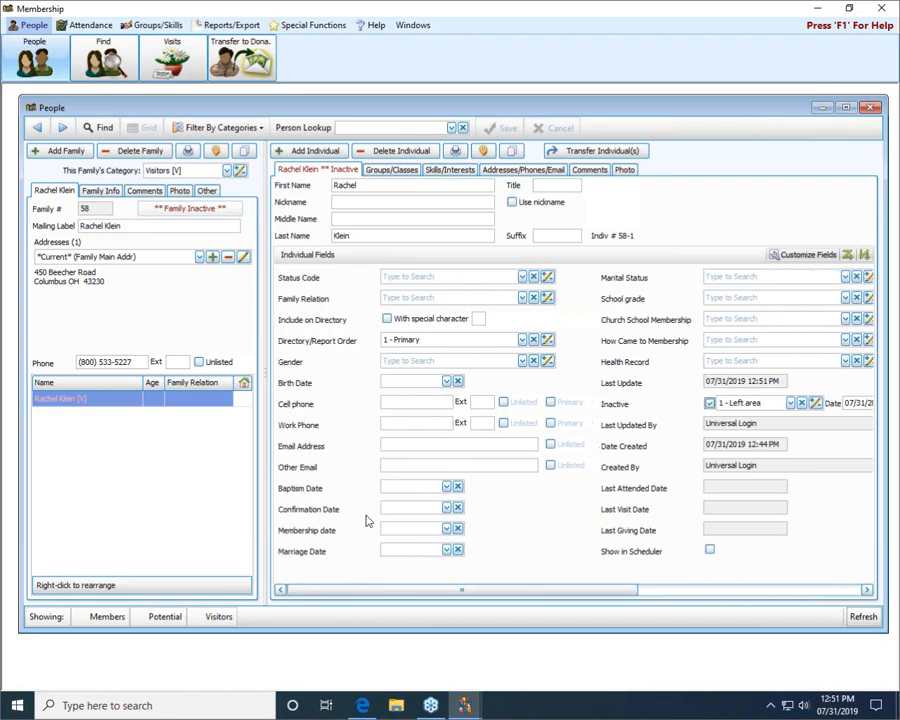
click(63, 128)
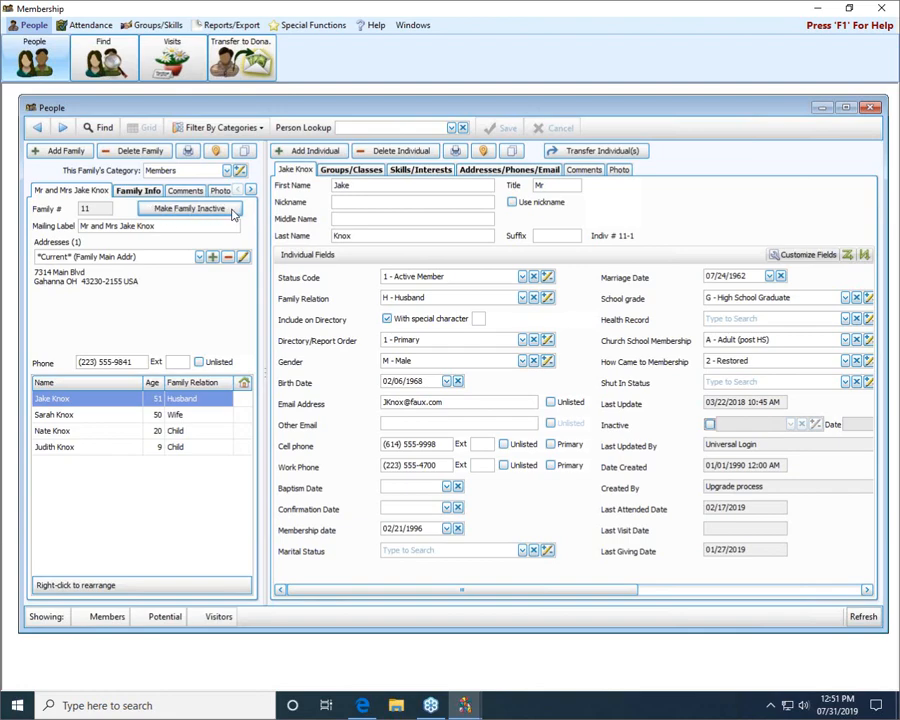
click(197, 212)
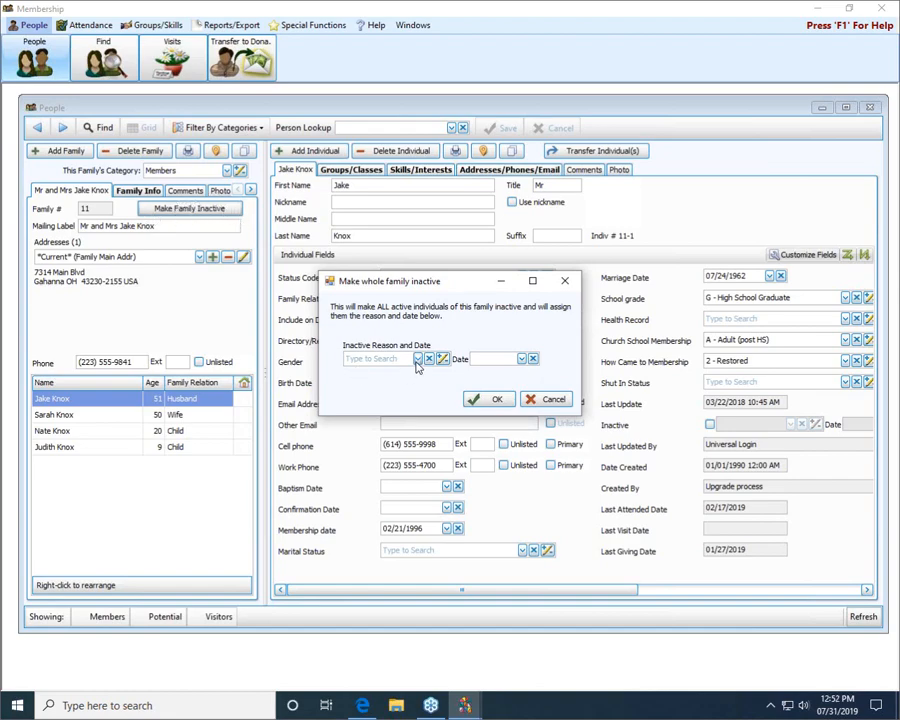
click(418, 358)
click(425, 389)
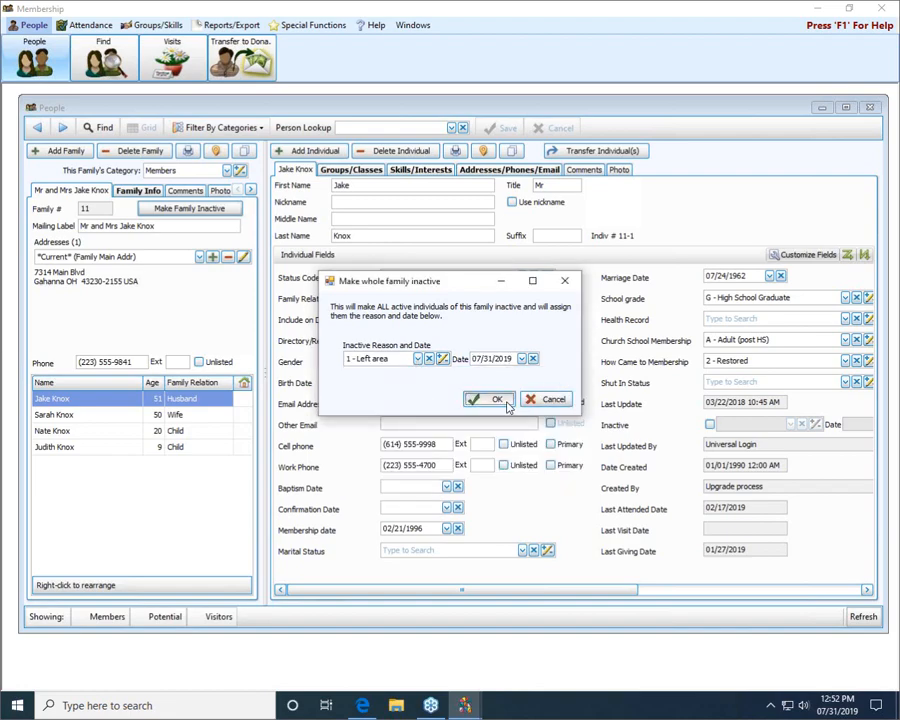
click(507, 404)
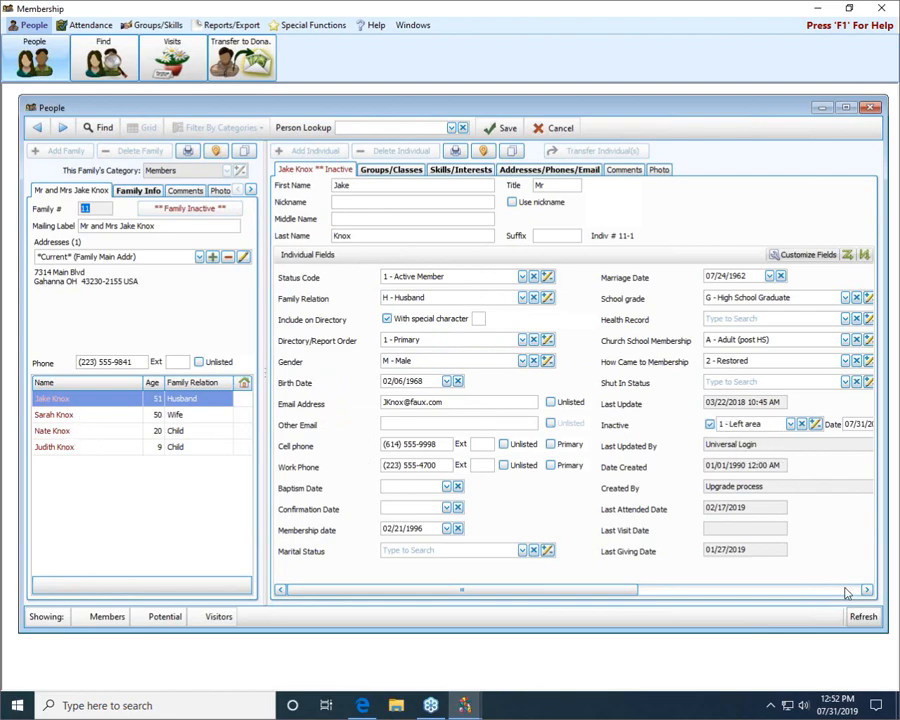
scroll(845, 592, right, 3)
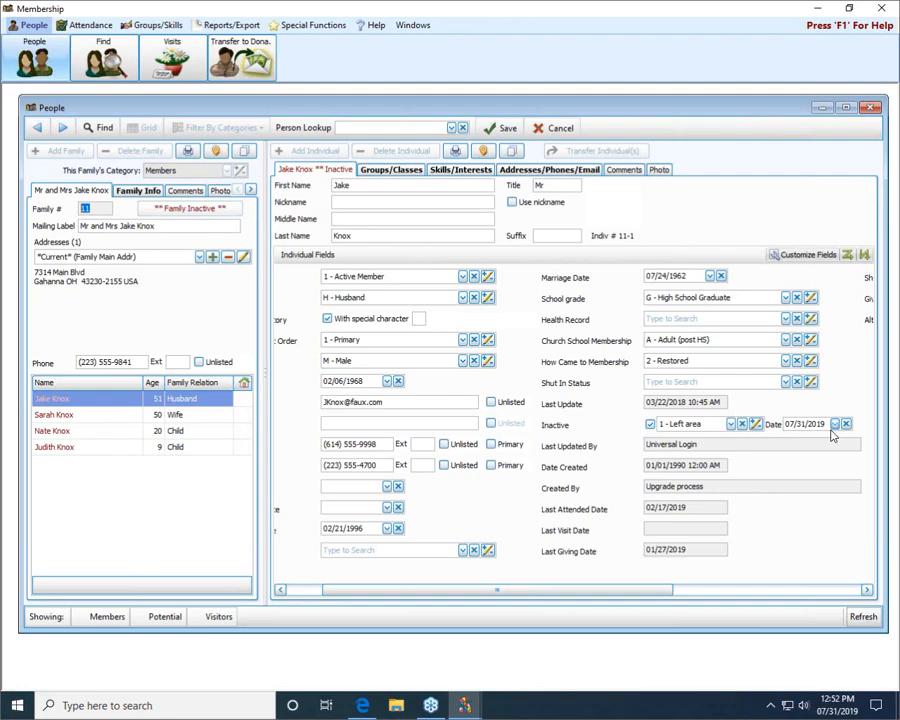
click(869, 111)
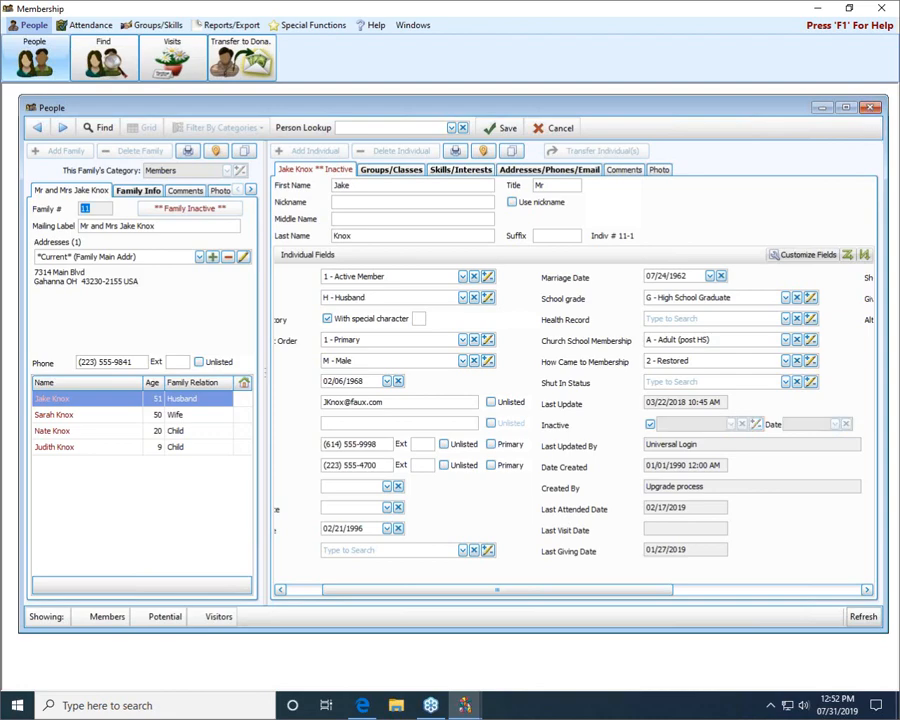